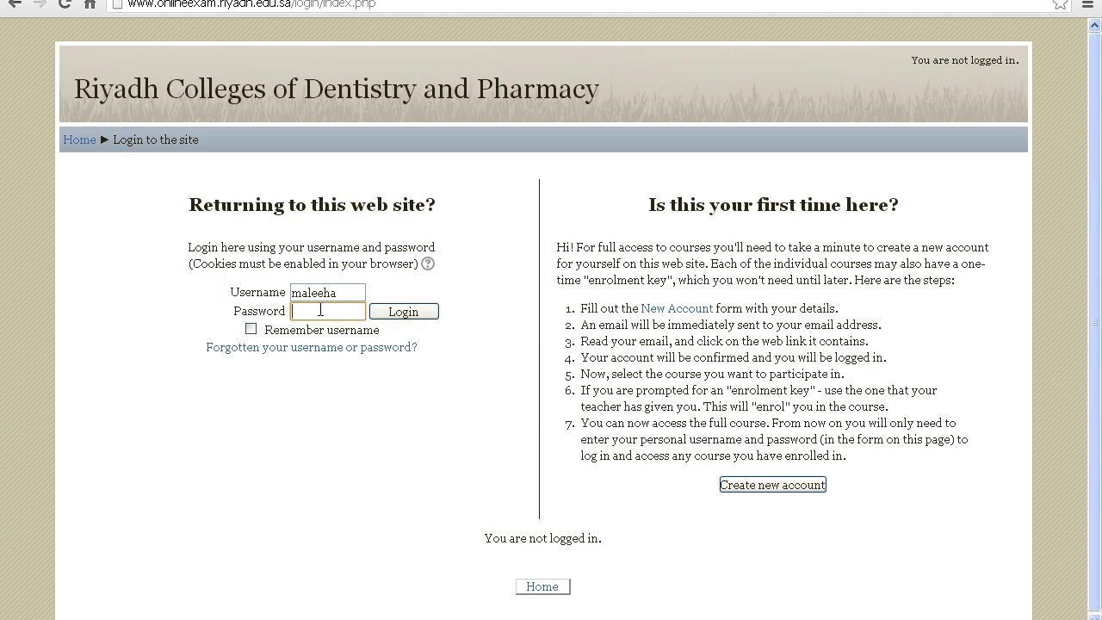
# Log in to the college Moodle site with the teacher account's password
pyautogui.write('•••••••••')
pyautogui.click(413, 314)
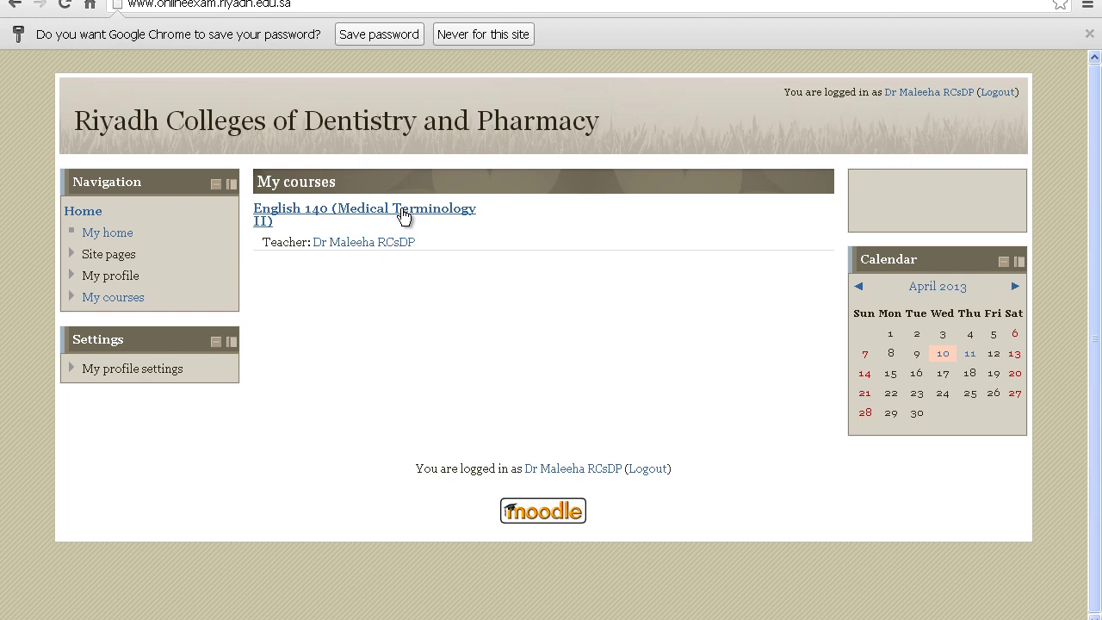
# Open English 140 (Medical Terminology II) and go to its Question bank from Course administration
pyautogui.click(404, 215)
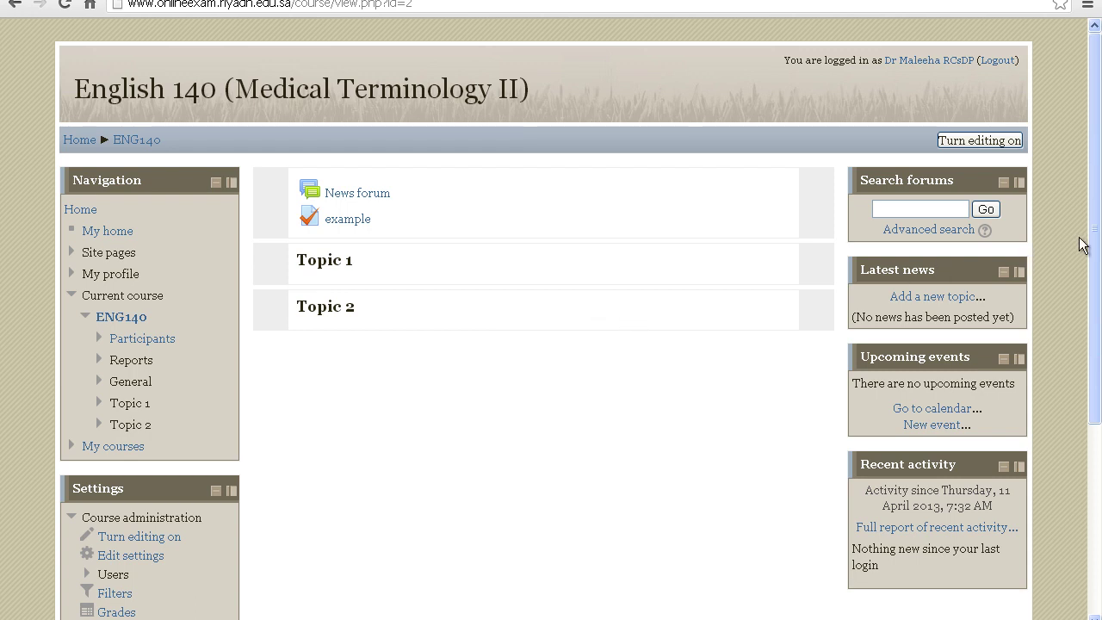
pyautogui.moveTo(1096, 247); pyautogui.dragTo(1098, 359)
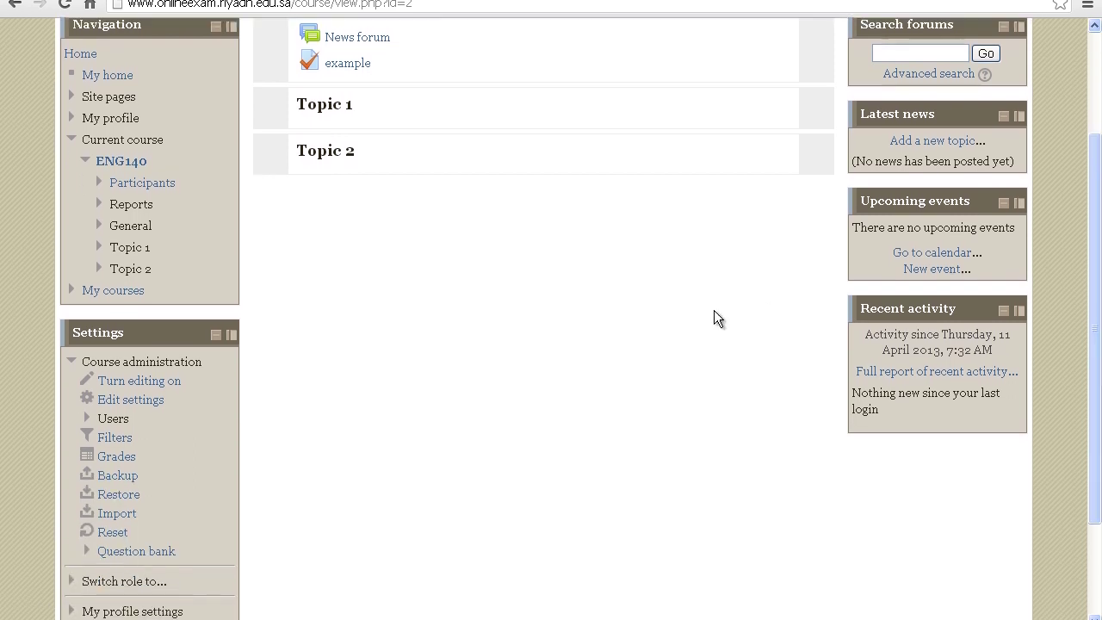
pyautogui.click(158, 552)
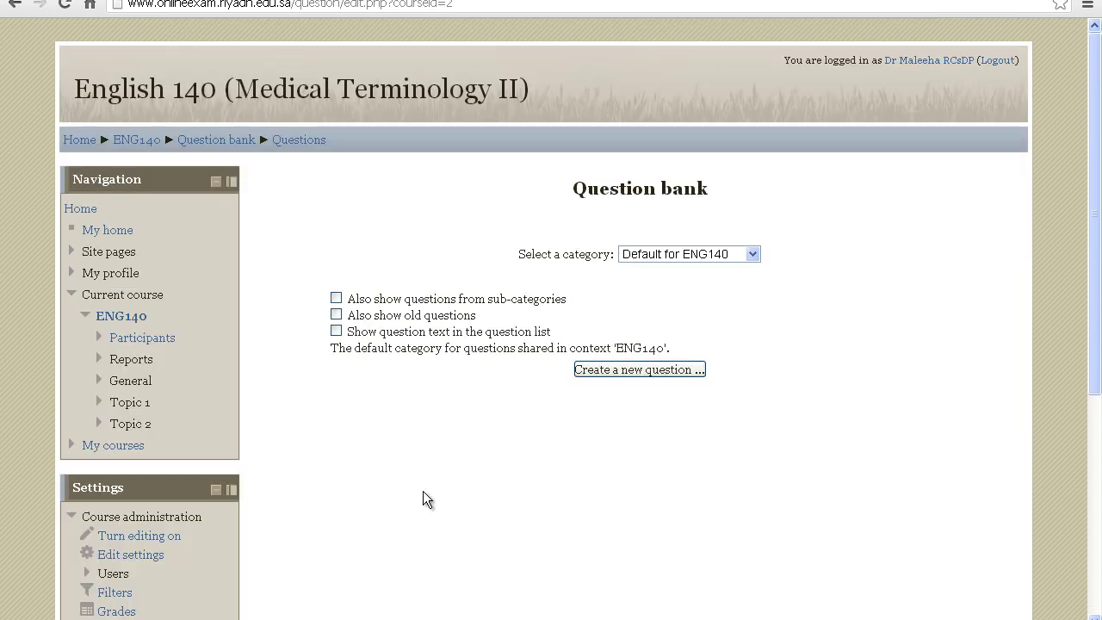
pyautogui.click(753, 254)
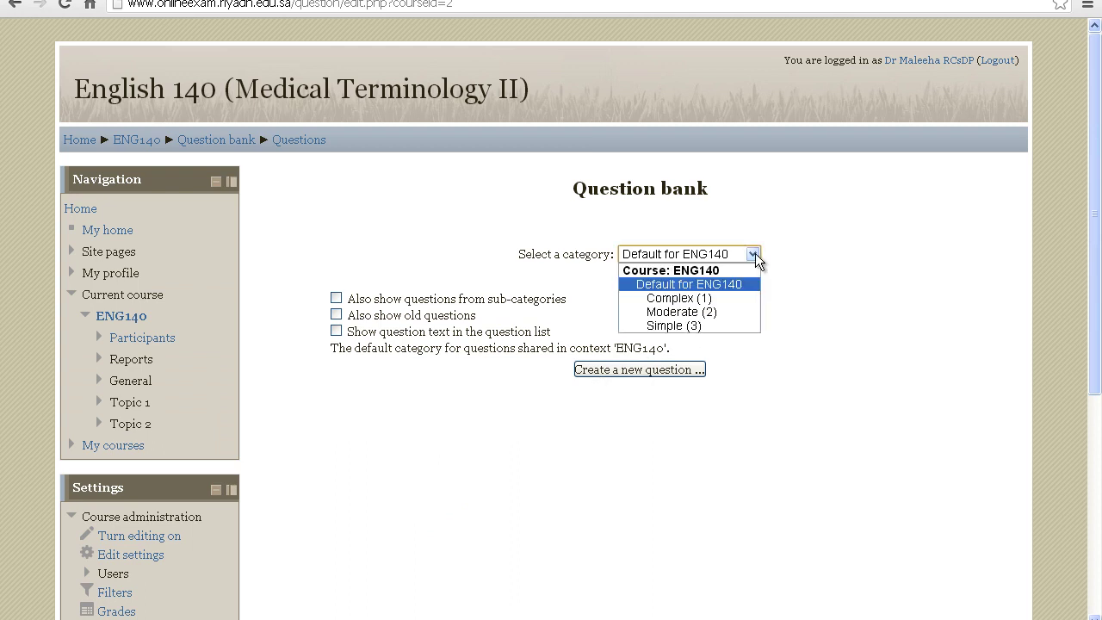
pyautogui.click(721, 324)
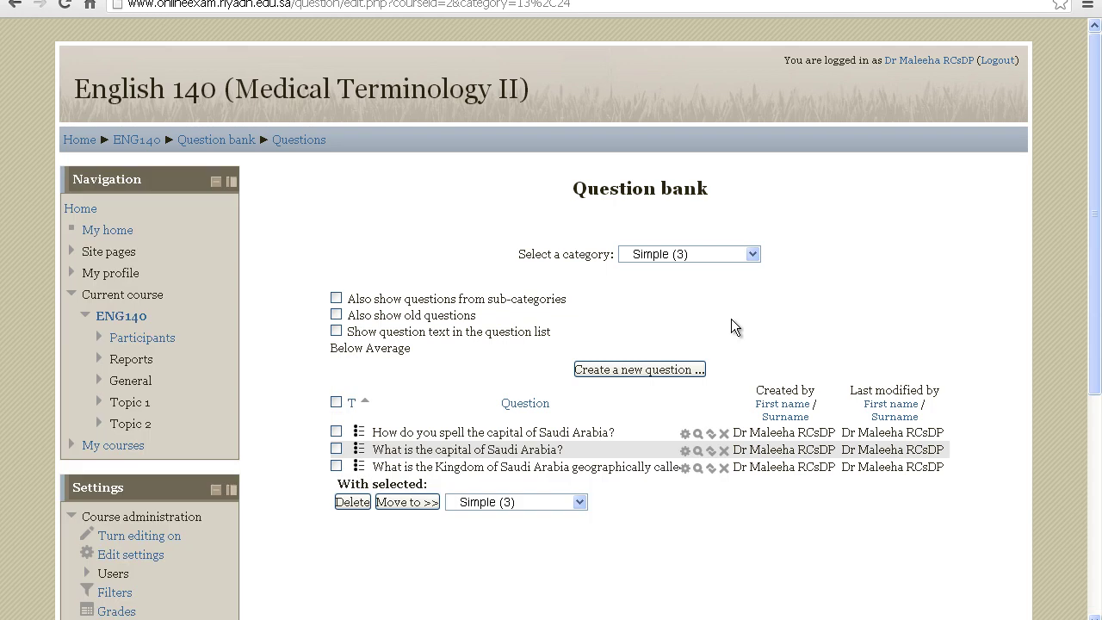
pyautogui.click(748, 251)
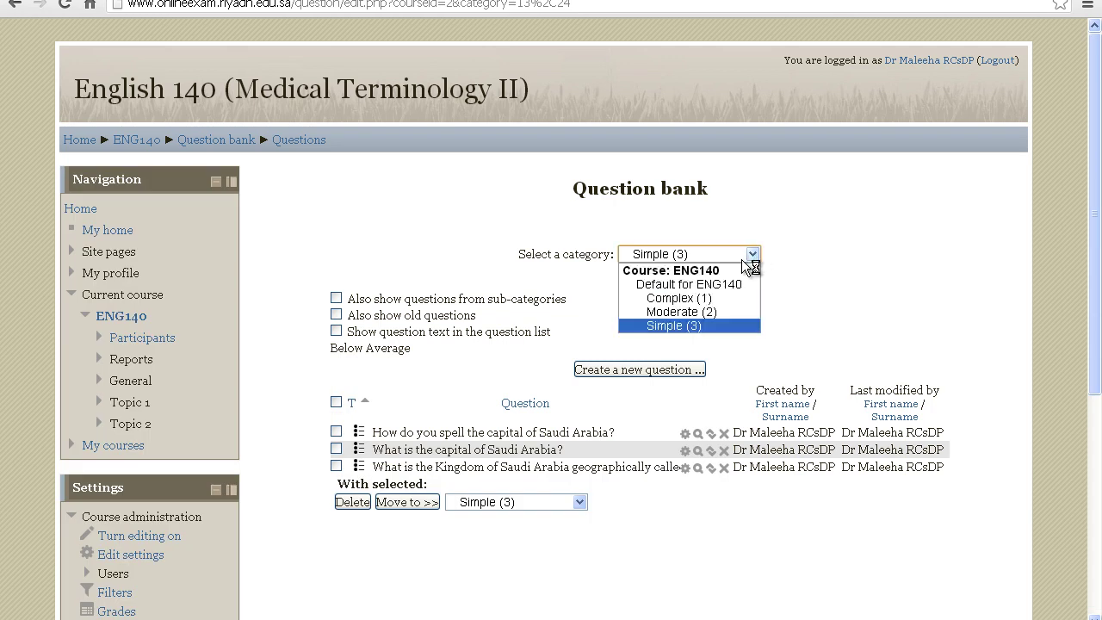
pyautogui.click(713, 311)
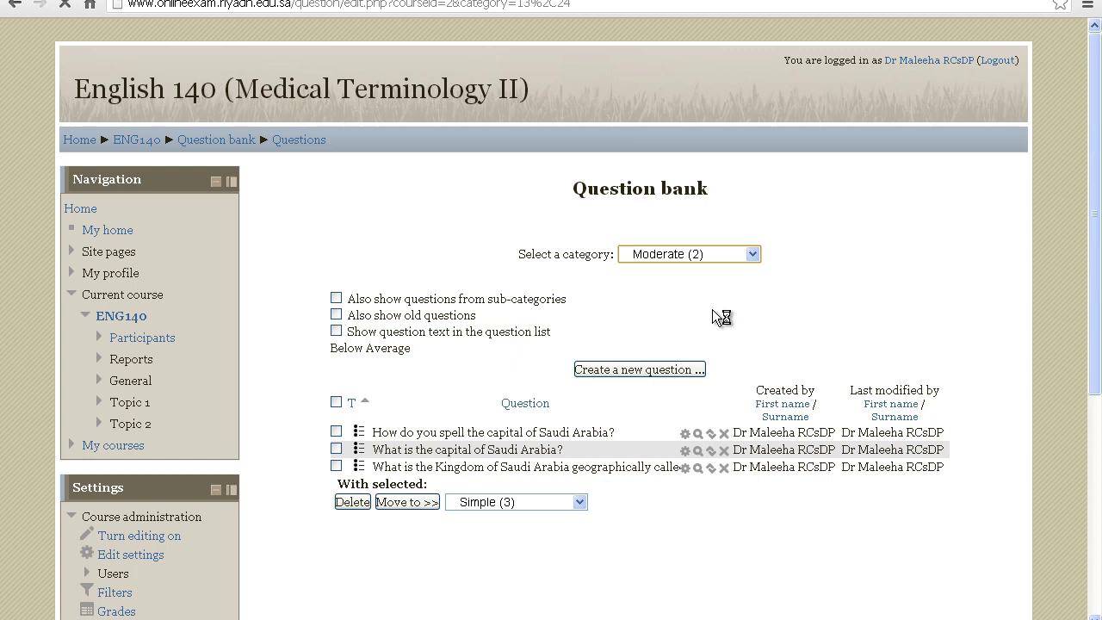
pyautogui.click(752, 254)
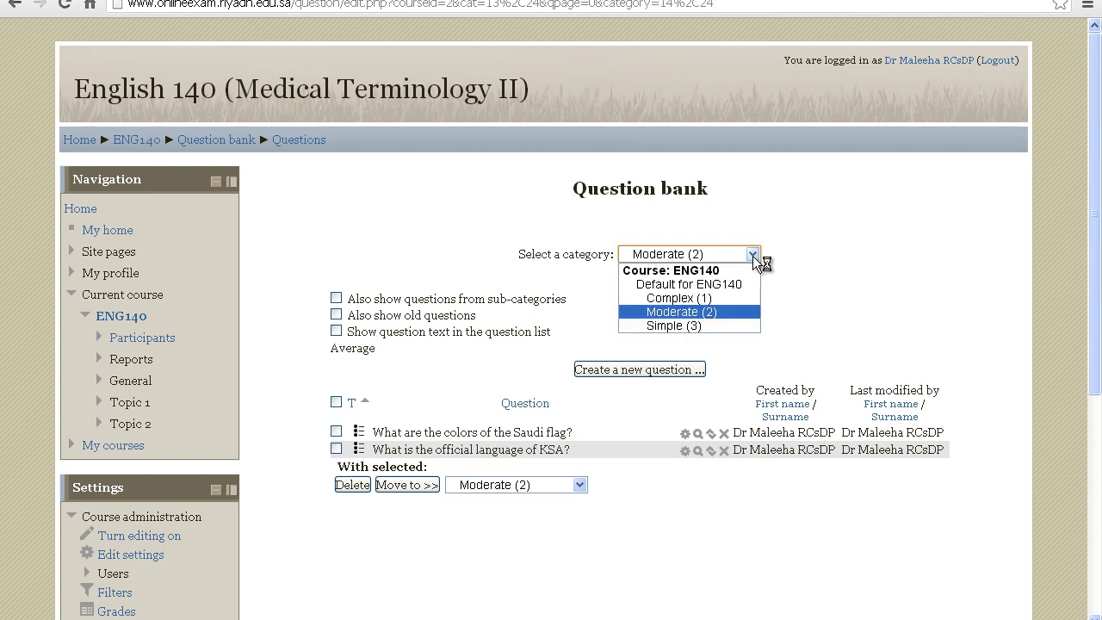
pyautogui.click(722, 297)
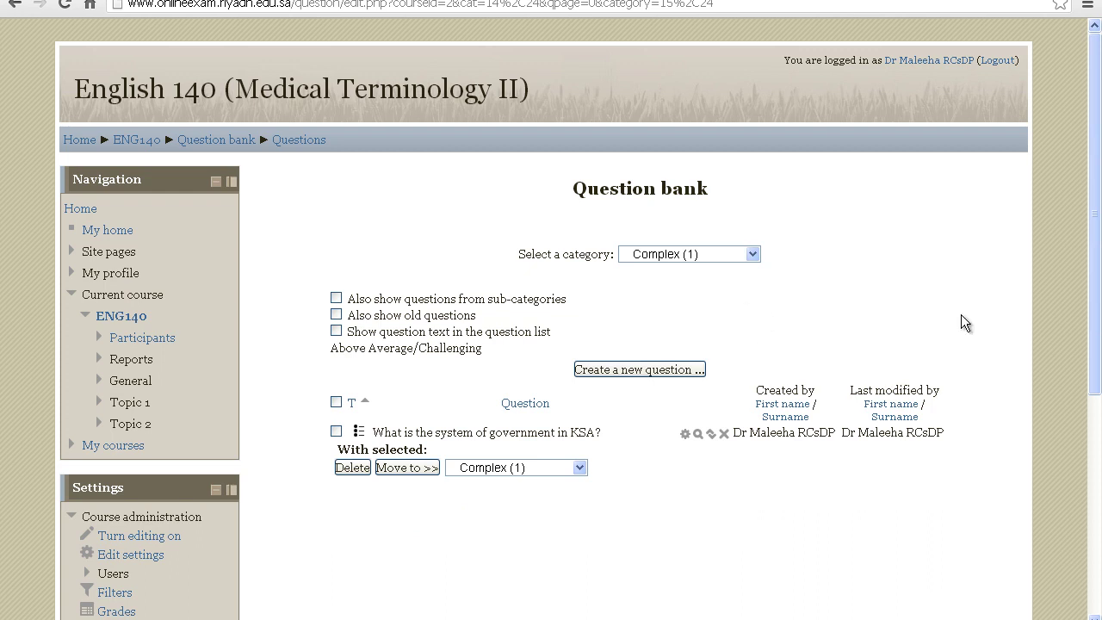
pyautogui.moveTo(1094, 321); pyautogui.dragTo(1094, 379)
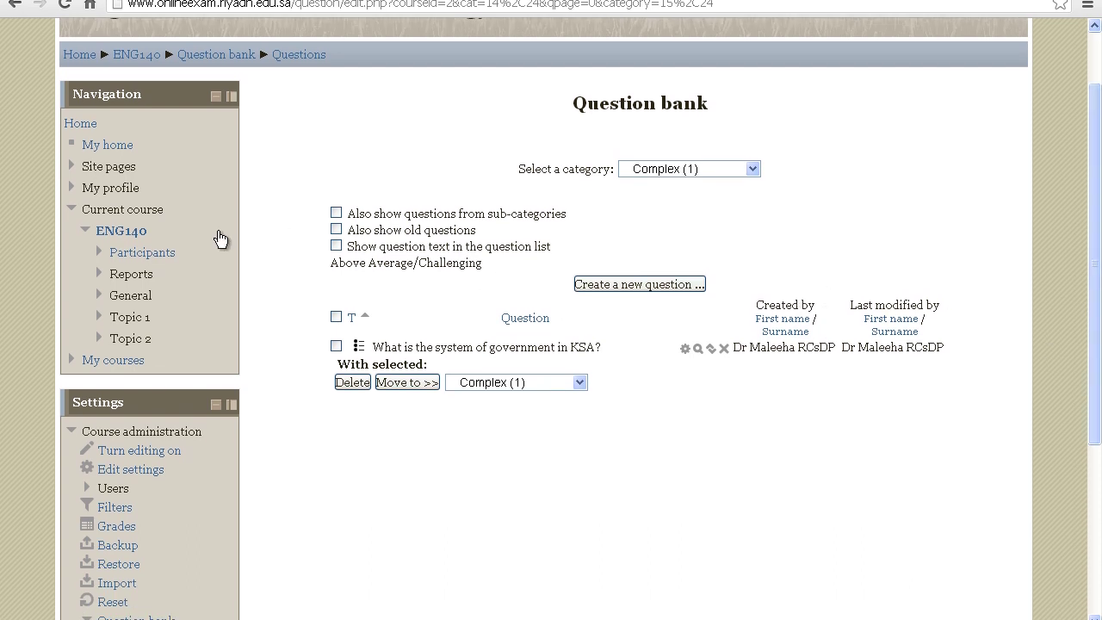
pyautogui.click(136, 234)
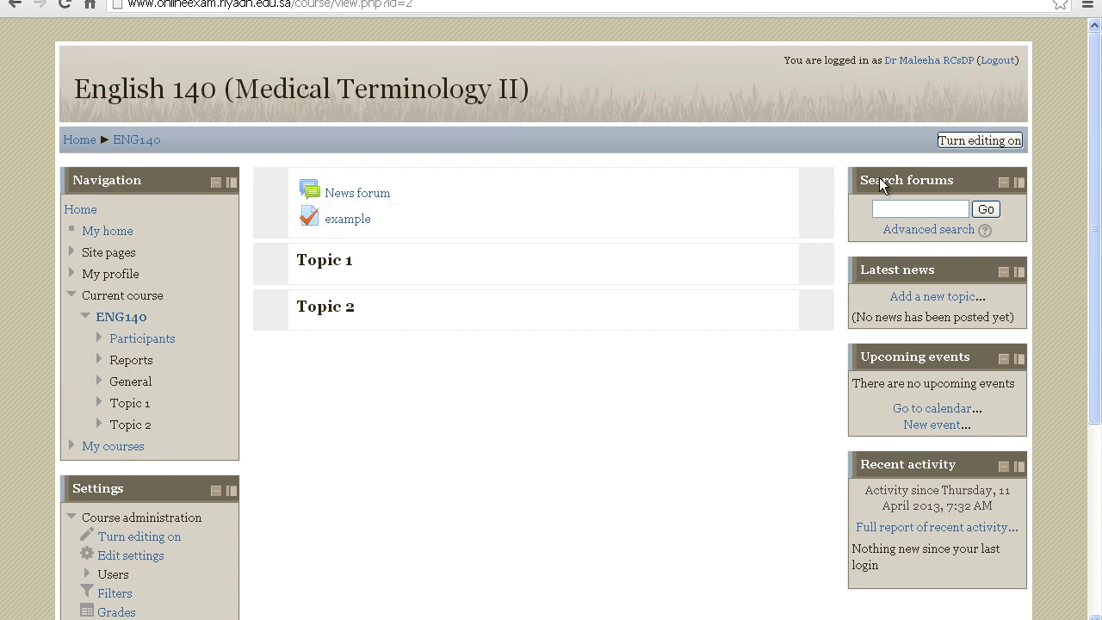
# Turn editing on and add a Quiz activity to Topic 1
pyautogui.click(963, 139)
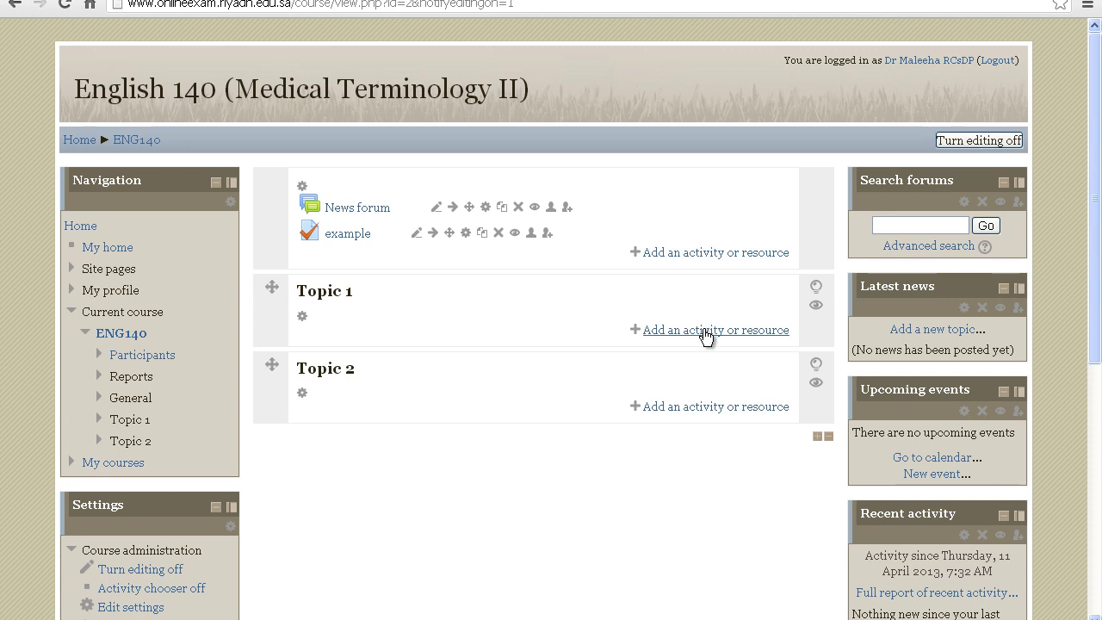
pyautogui.click(704, 331)
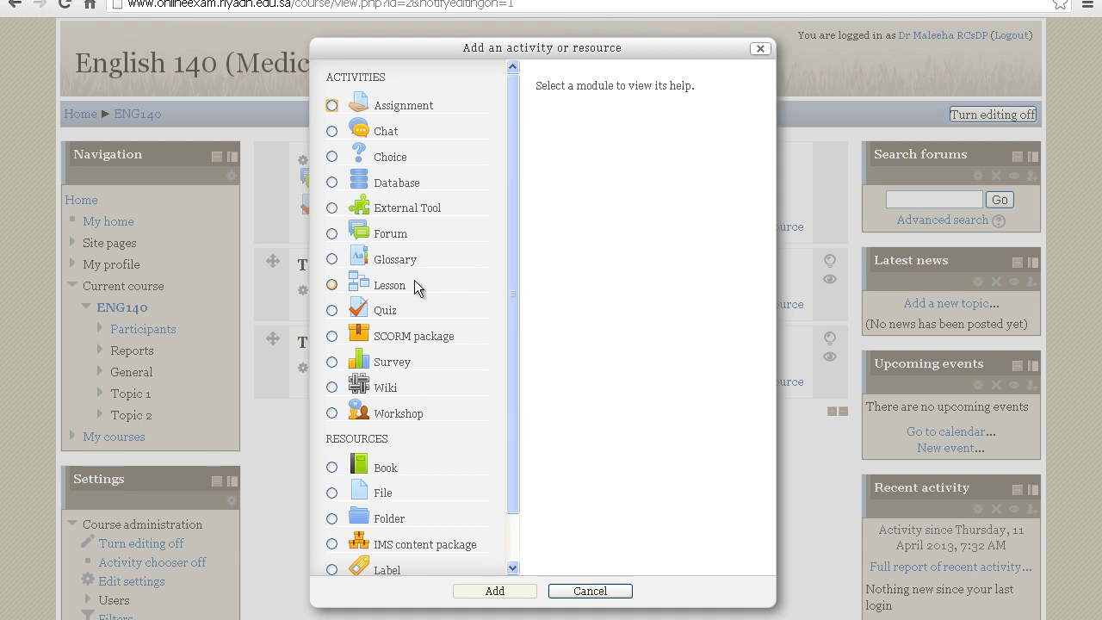
pyautogui.click(356, 312)
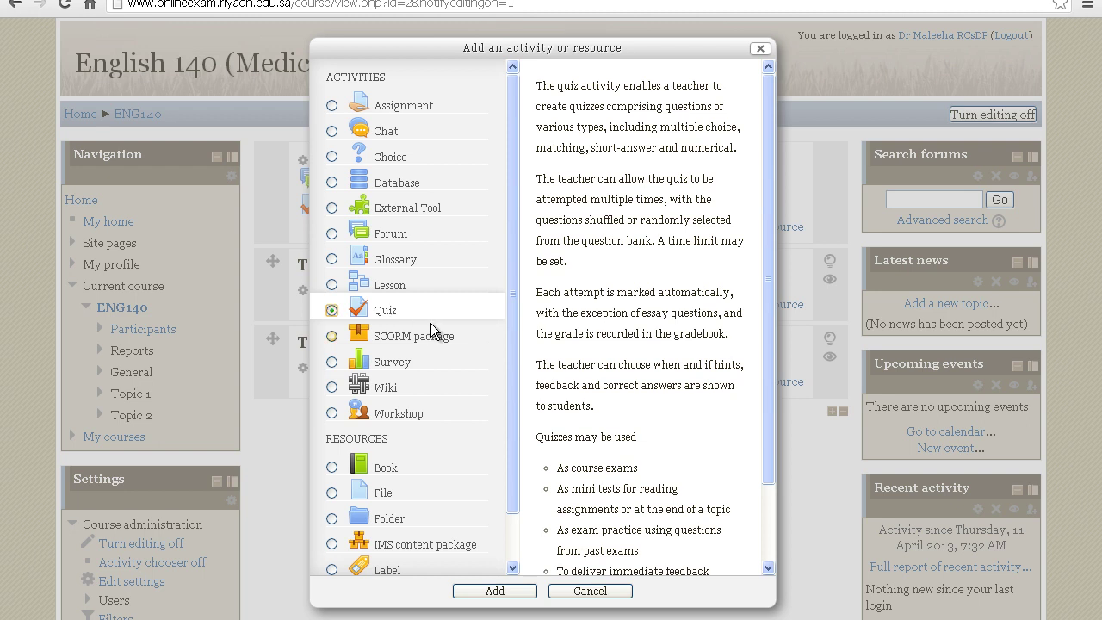
pyautogui.click(500, 594)
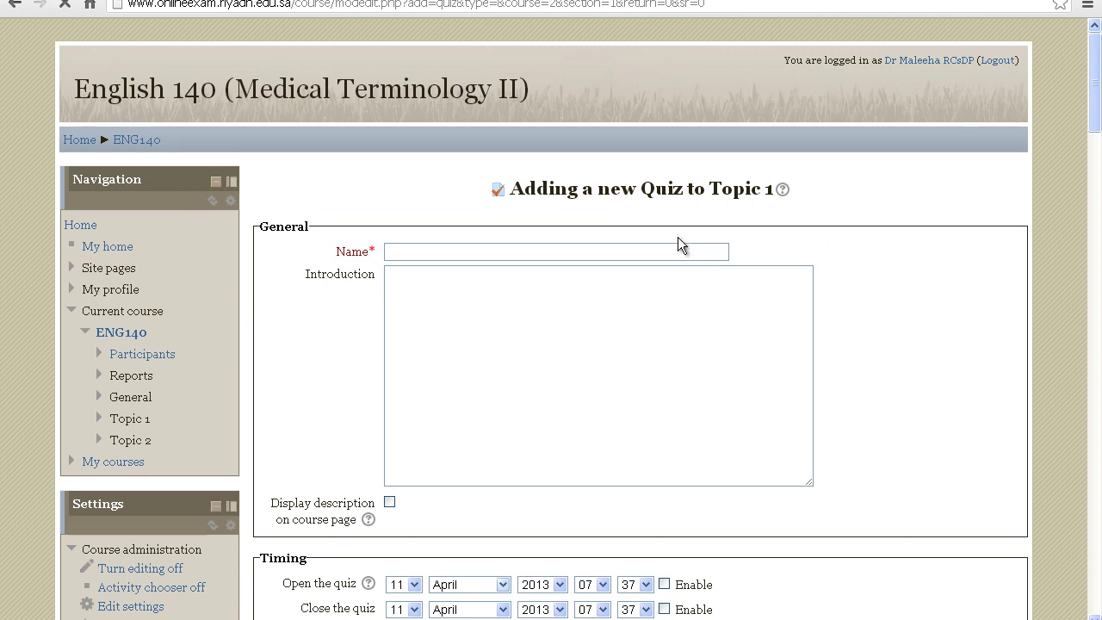
# Name the quiz '2nd Assessment' with introduction 'There is only one correct answer per question. Good luck!'
pyautogui.click(550, 253)
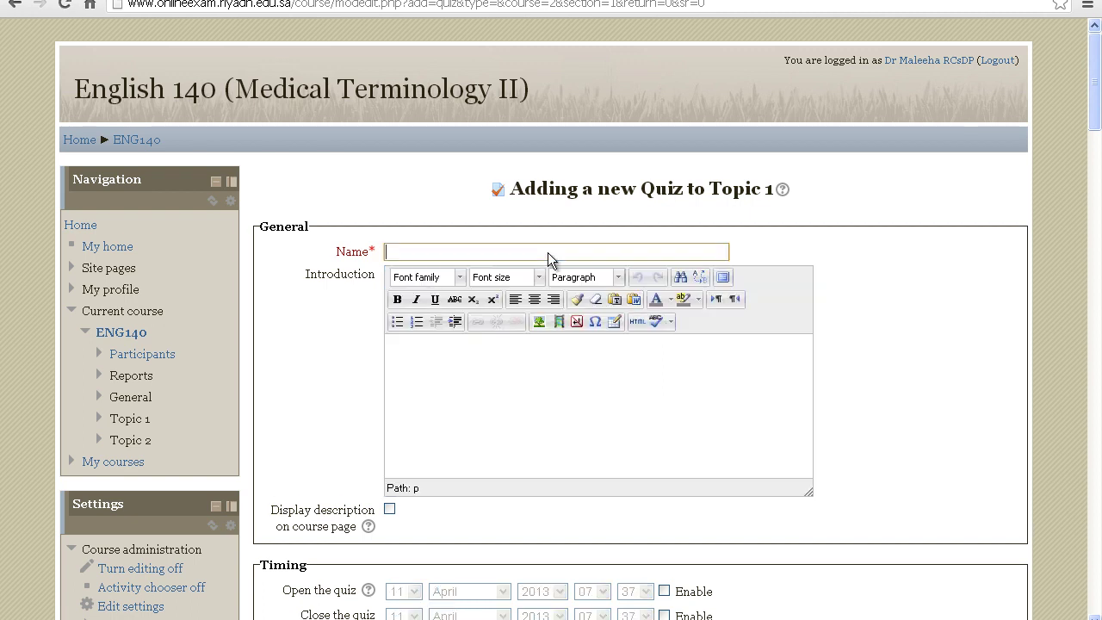
pyautogui.write('2')
pyautogui.write('nd Assessment')
pyautogui.write('There is only ')
pyautogui.write('one correct a')
pyautogui.write('nsw')
pyautogui.write('er per')
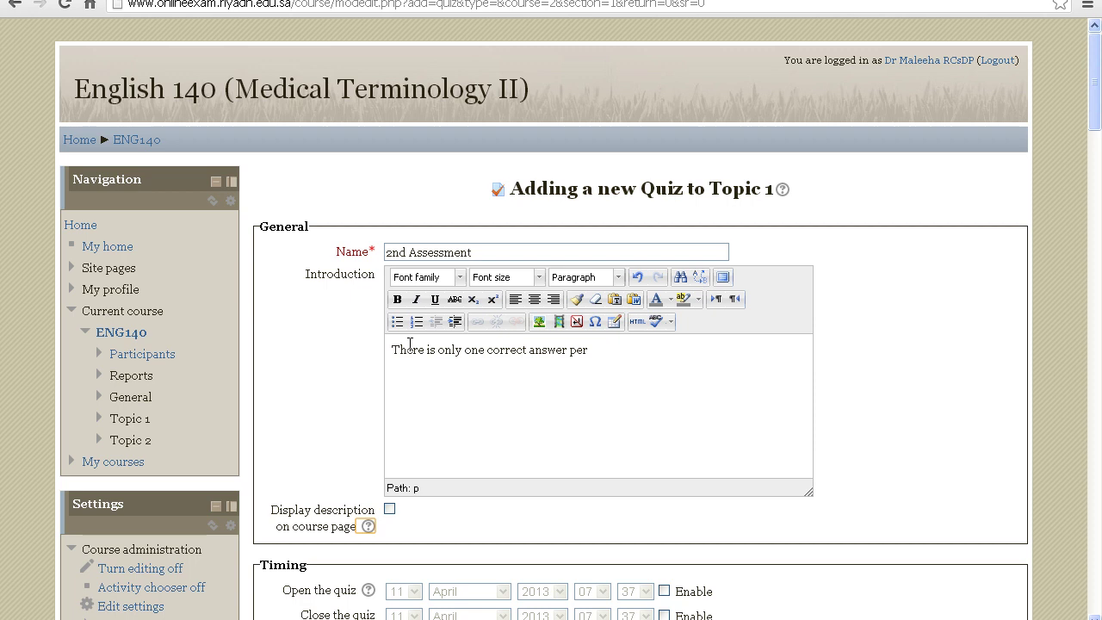
pyautogui.click(612, 354)
pyautogui.write('question. ')
pyautogui.write('Good luck!')
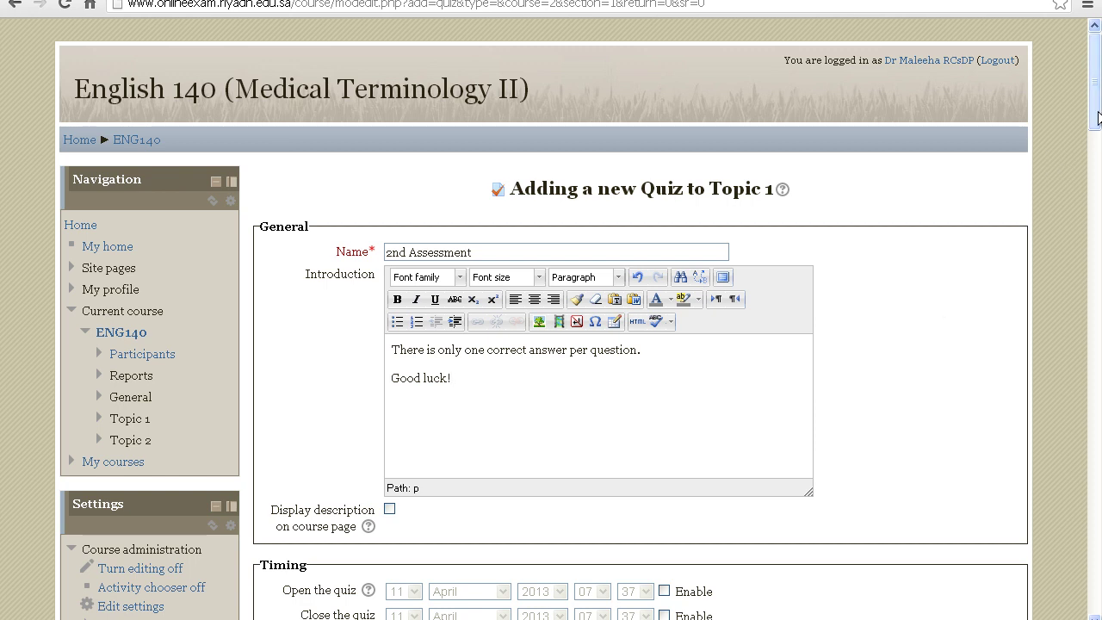
pyautogui.moveTo(1096, 116); pyautogui.dragTo(1096, 153)
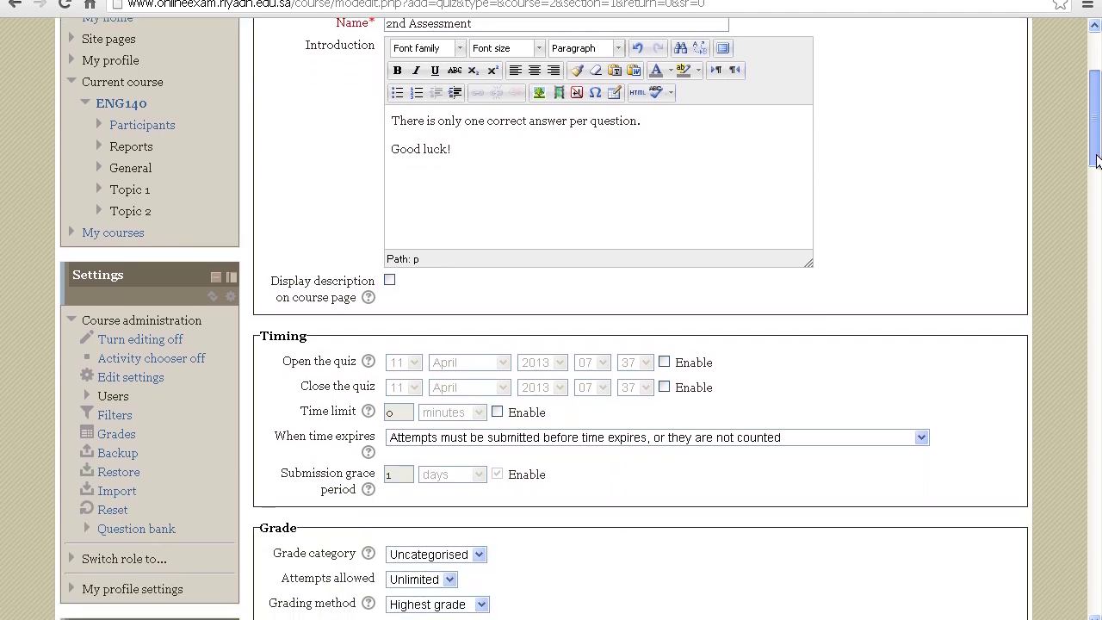
# Enable open and close dates, and set the quiz to open on the 12th at 08:00
pyautogui.scroll(-1, 626, 212)
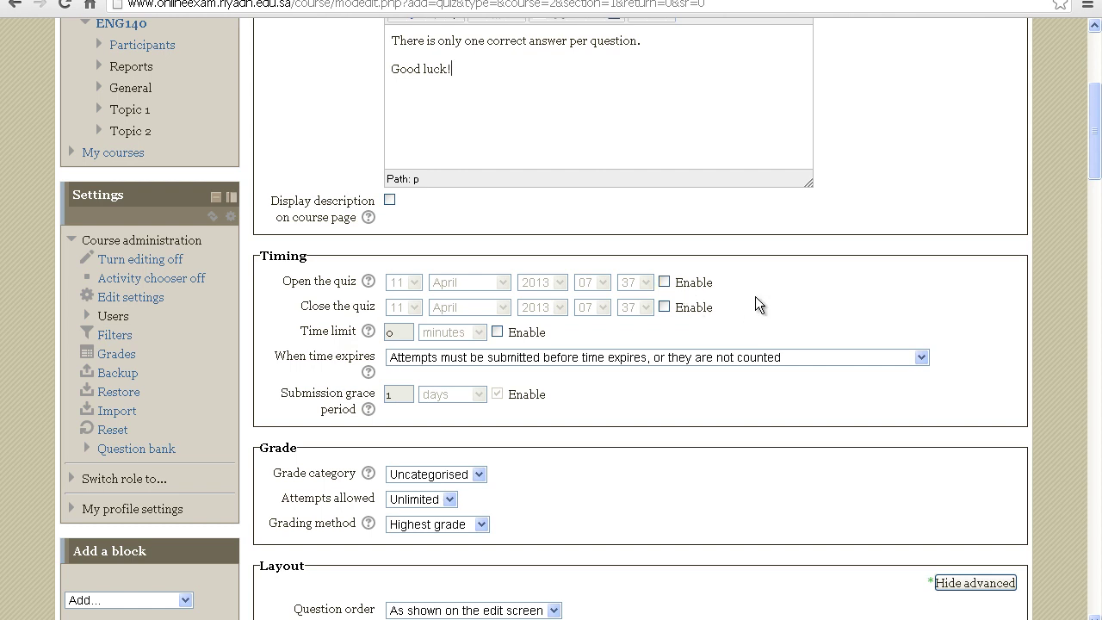
pyautogui.click(665, 282)
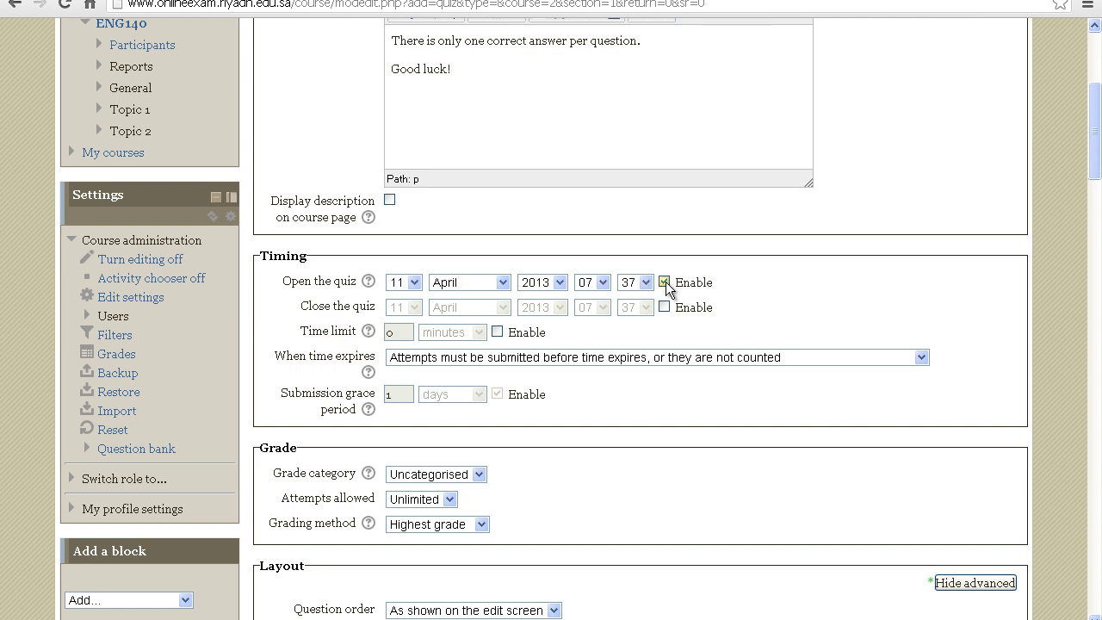
pyautogui.click(665, 308)
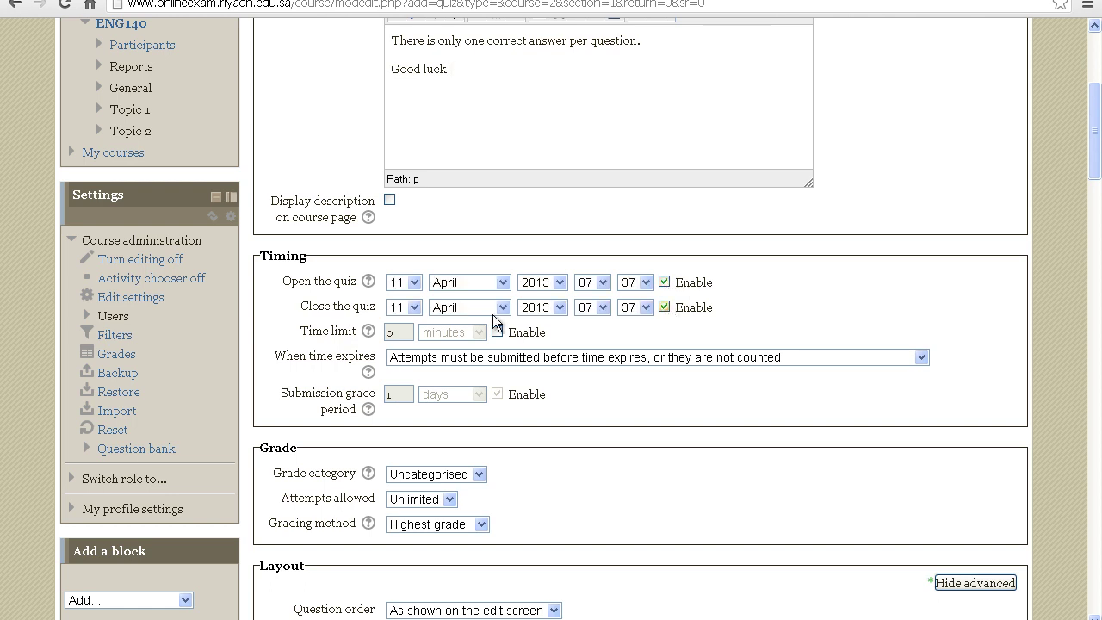
pyautogui.click(414, 282)
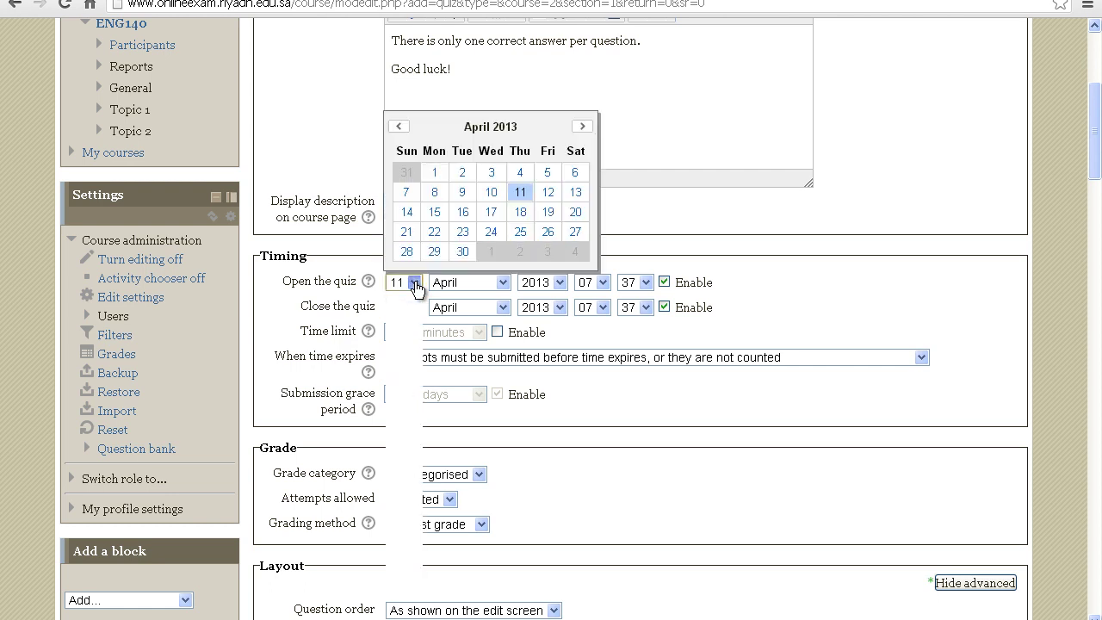
pyautogui.click(548, 191)
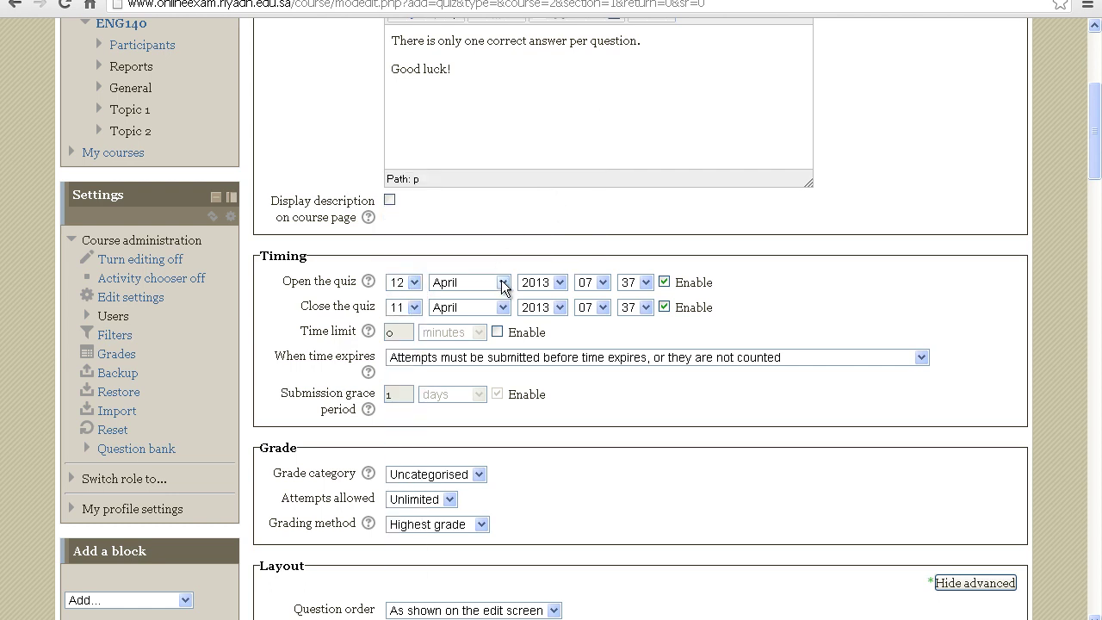
pyautogui.click(602, 284)
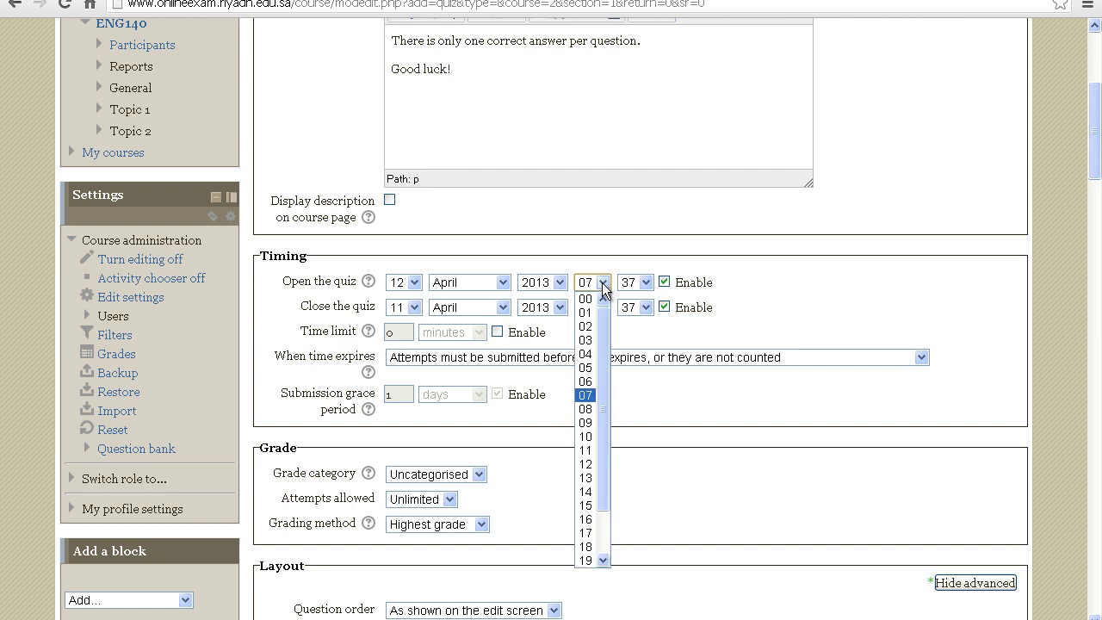
pyautogui.click(588, 410)
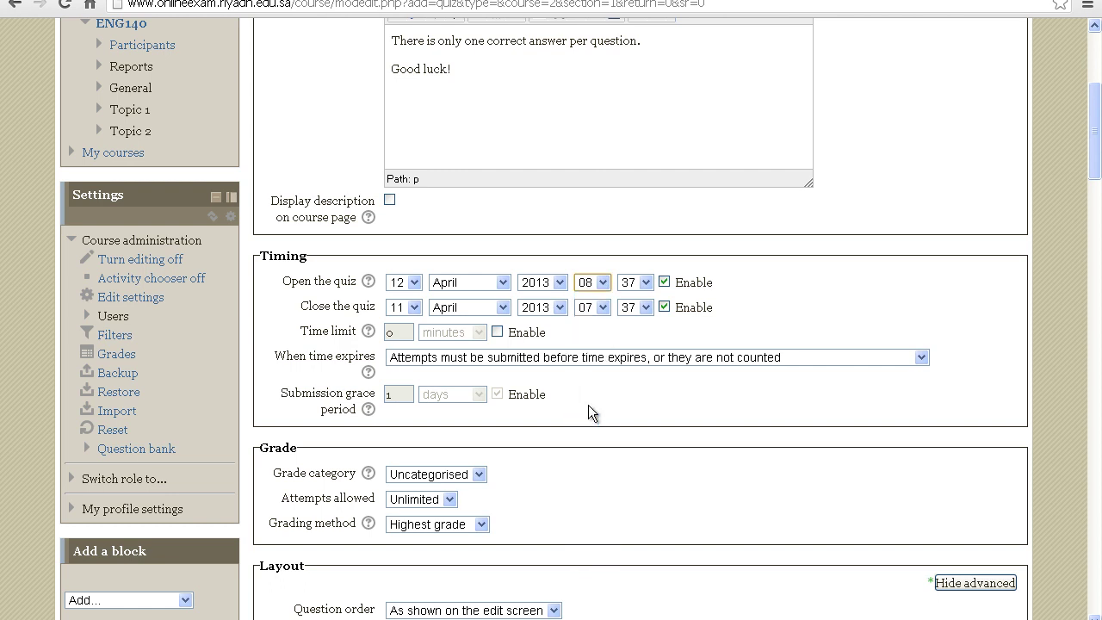
pyautogui.click(645, 284)
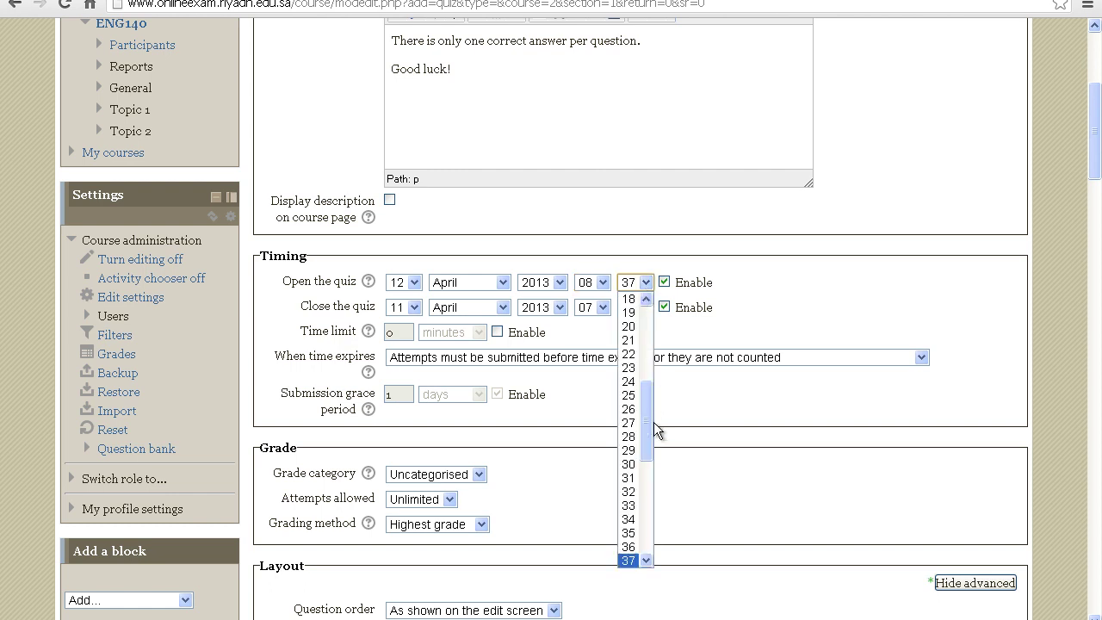
pyautogui.moveTo(647, 419); pyautogui.dragTo(646, 309)
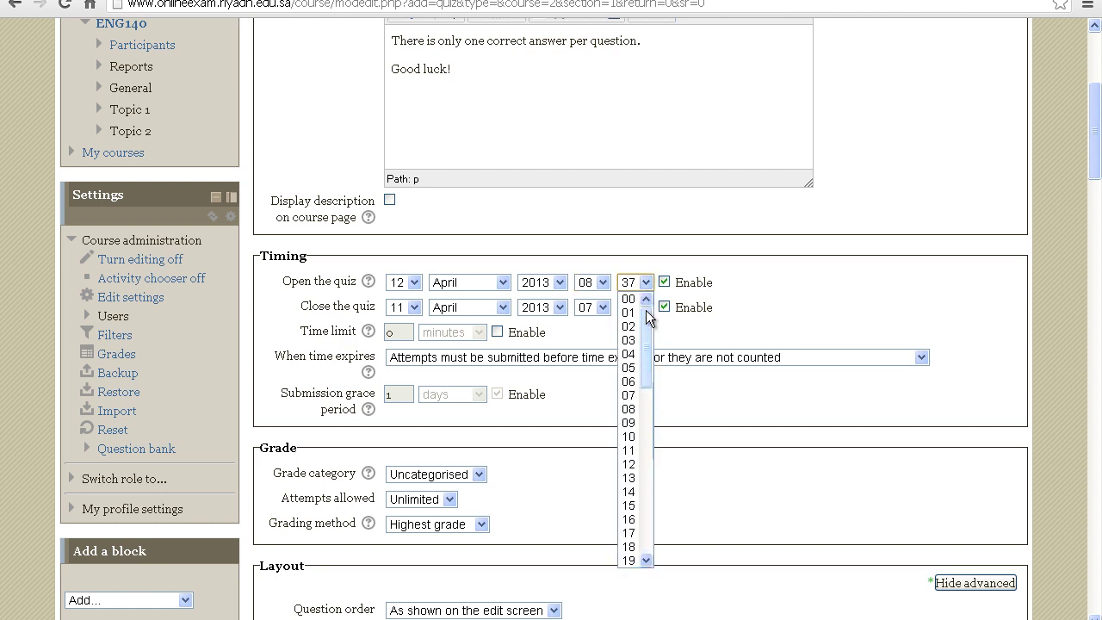
pyautogui.click(629, 299)
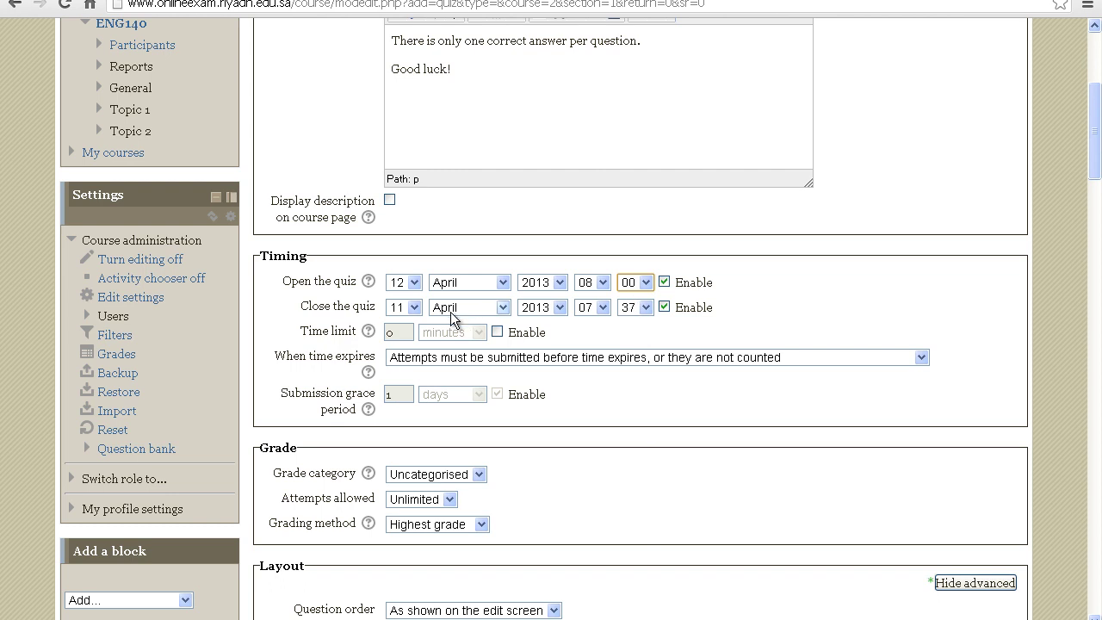
# Set the quiz to close on the 12th at 09:00
pyautogui.click(415, 308)
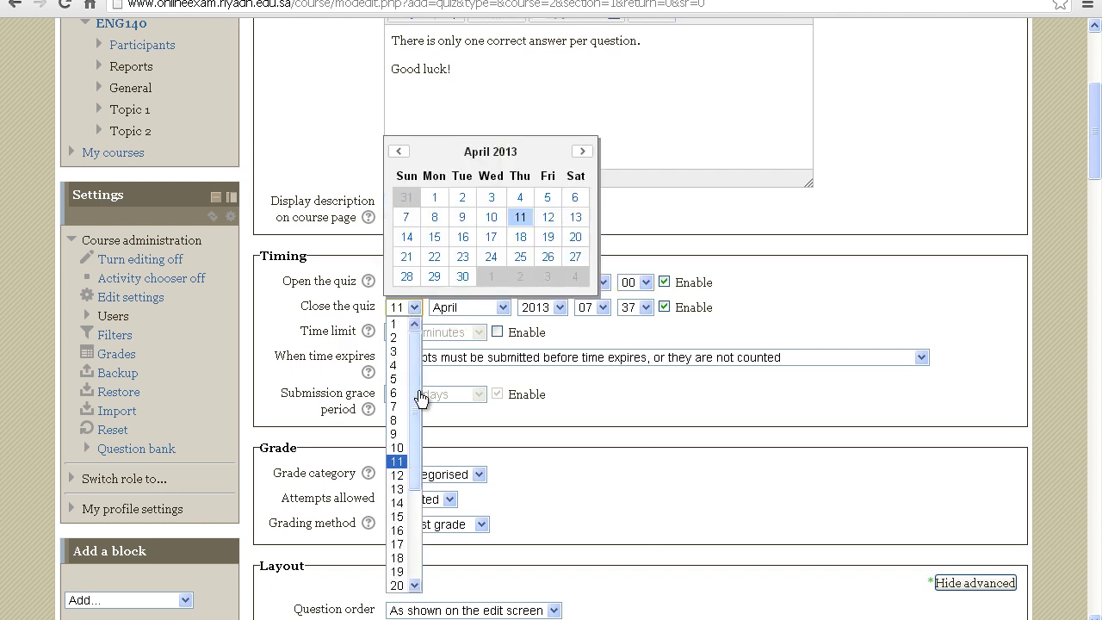
pyautogui.click(548, 217)
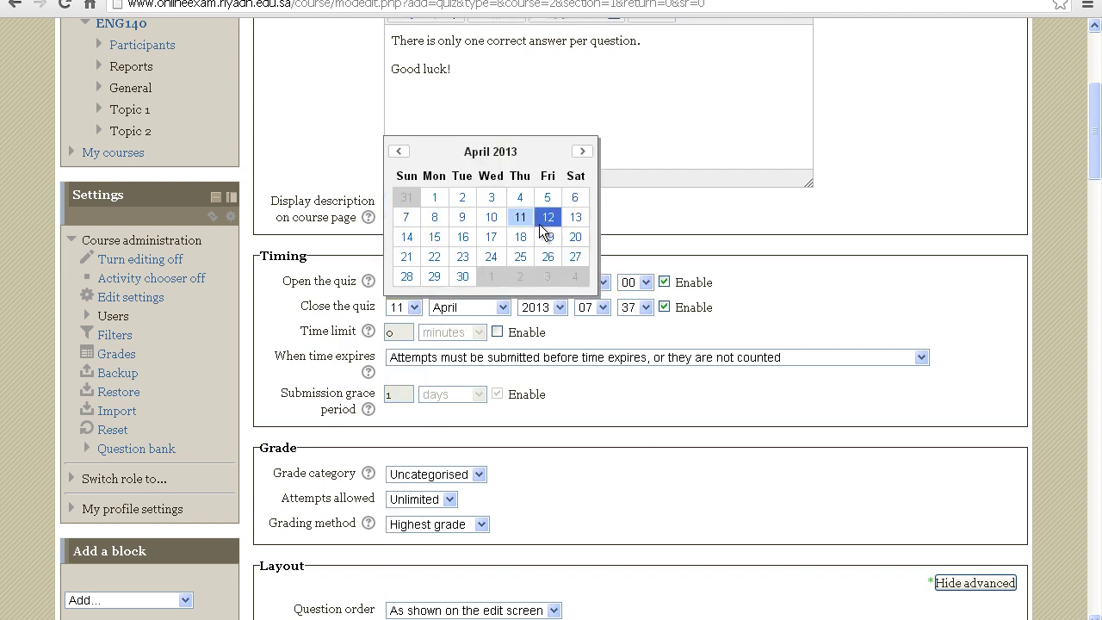
pyautogui.click(602, 307)
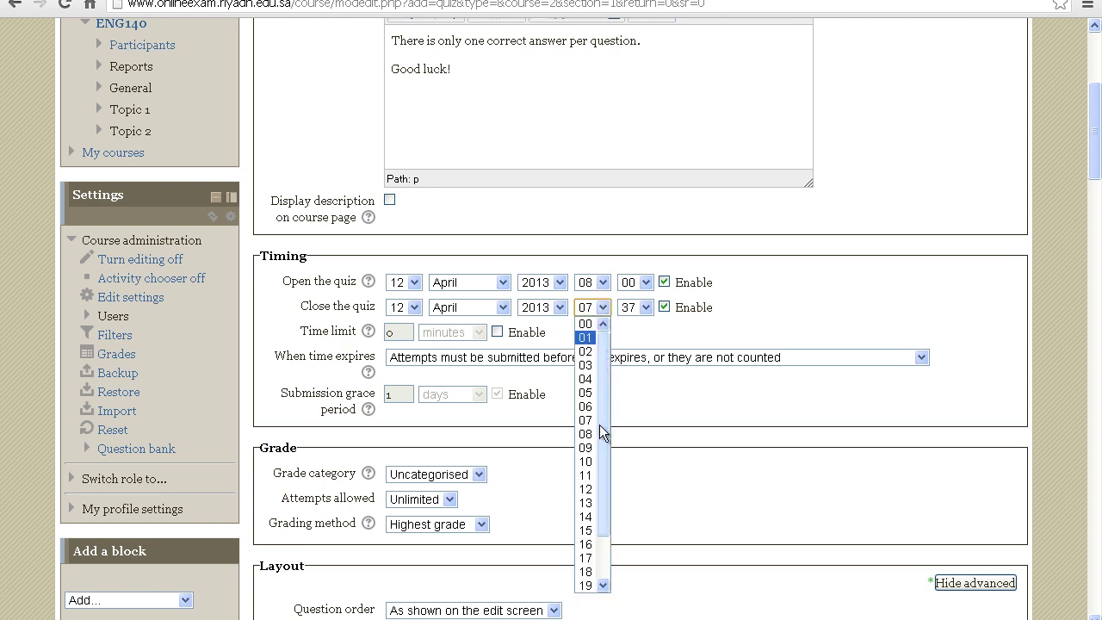
pyautogui.click(588, 448)
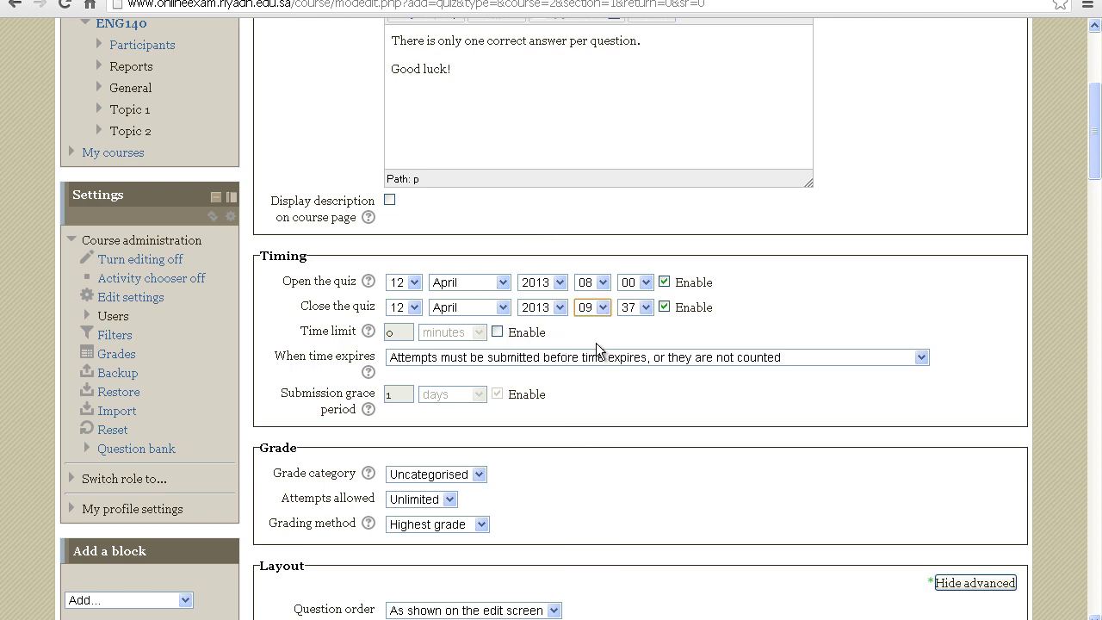
pyautogui.click(642, 309)
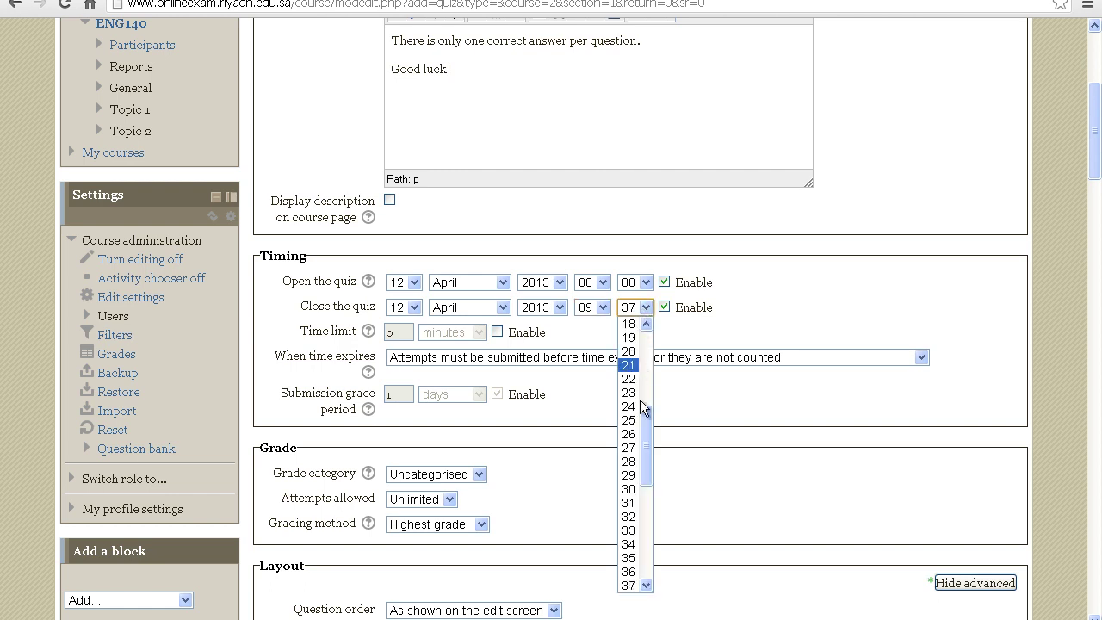
pyautogui.moveTo(645, 428); pyautogui.dragTo(646, 354)
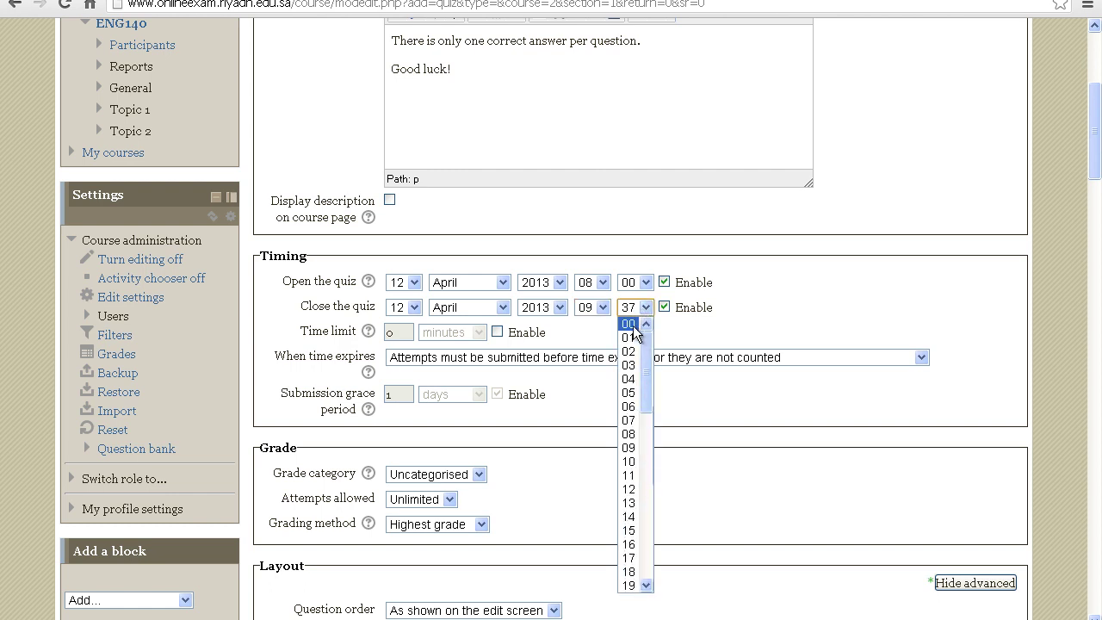
pyautogui.click(629, 325)
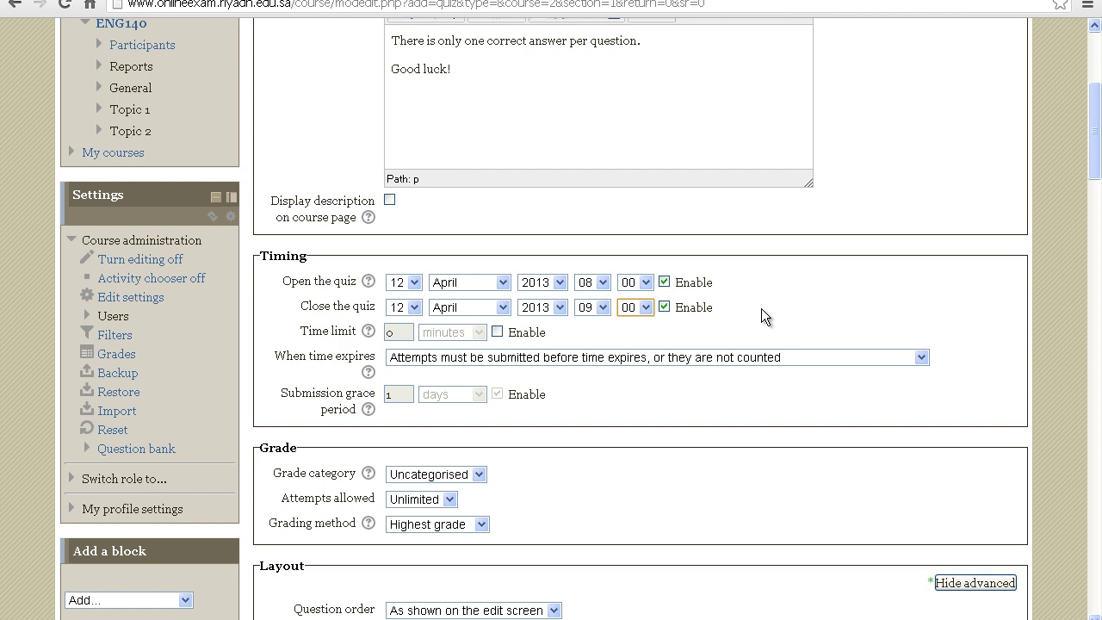
# Enable a time limit of 1 hour
pyautogui.click(498, 332)
pyautogui.click(404, 331)
pyautogui.press('BackSpace')
pyautogui.write('1')
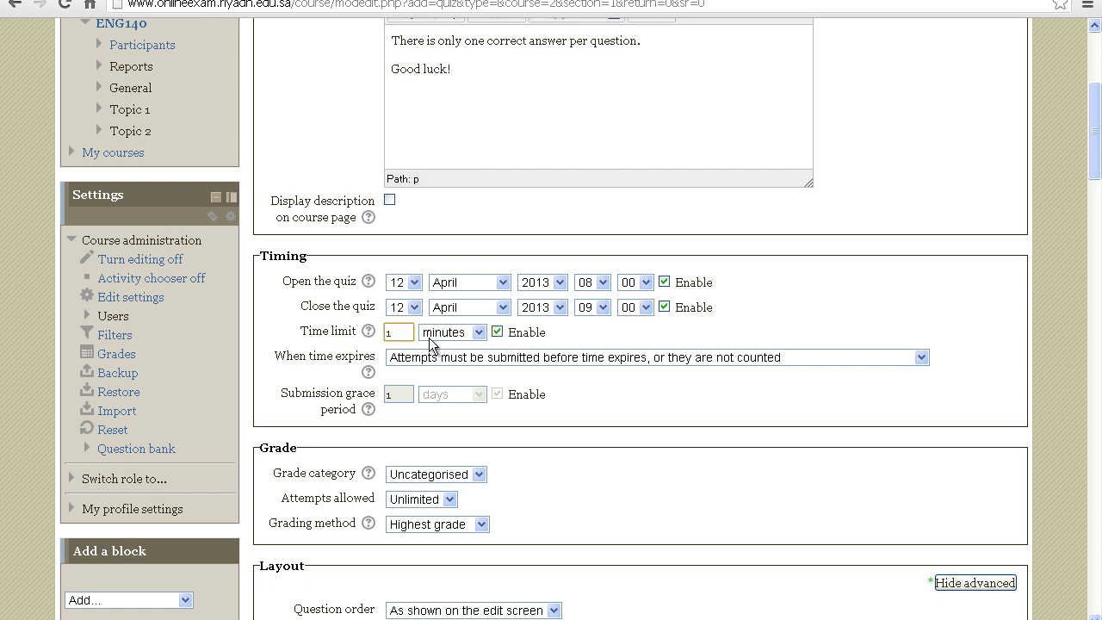
pyautogui.click(481, 333)
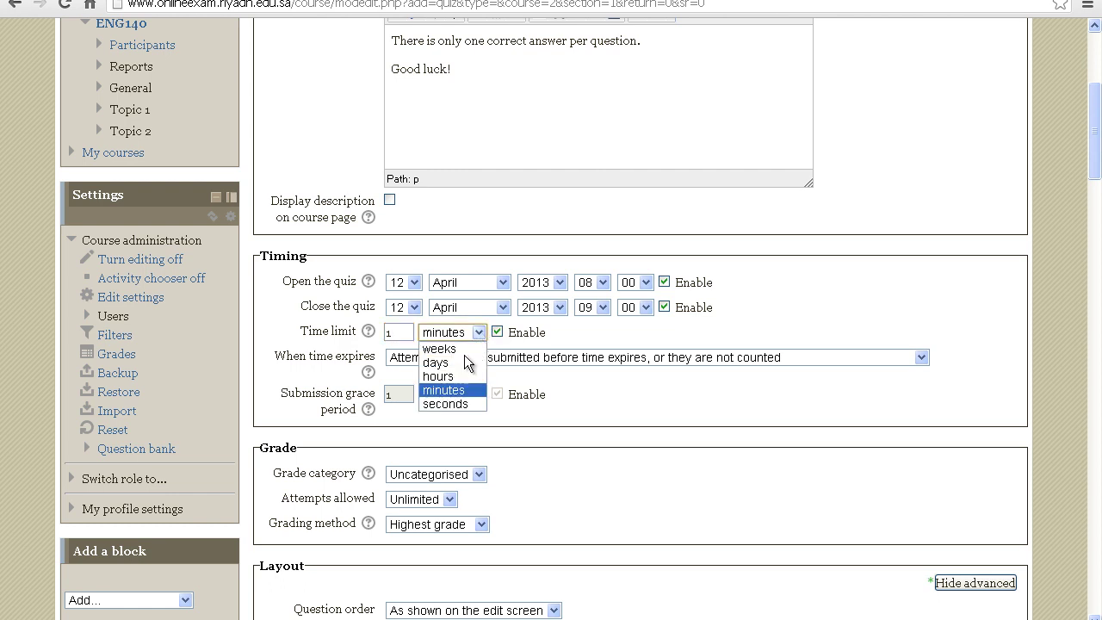
pyautogui.click(460, 377)
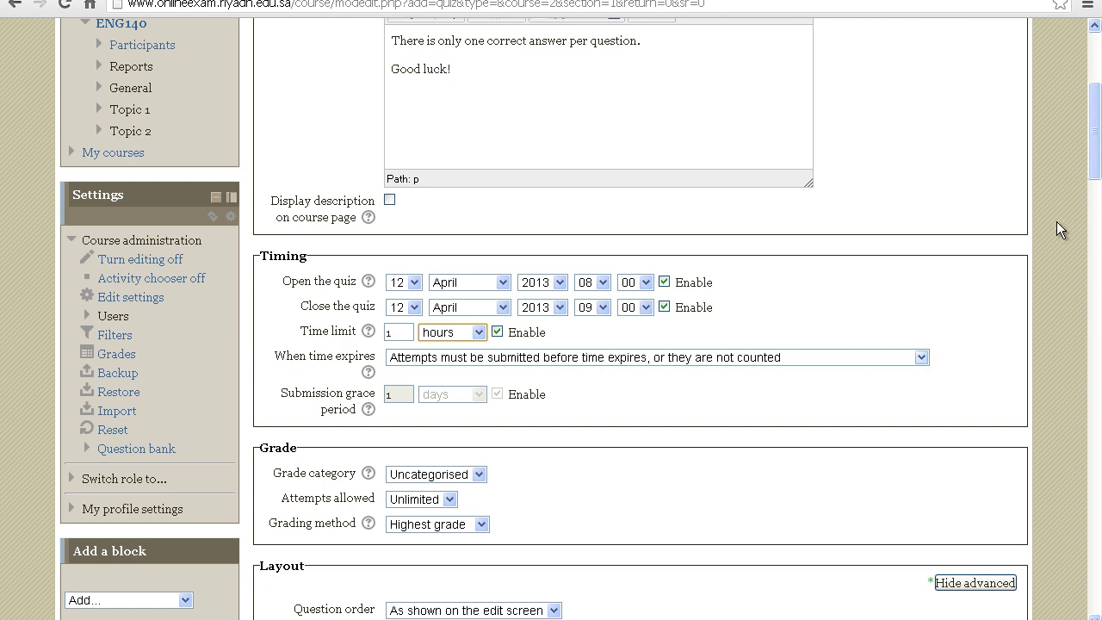
# Change Attempts allowed from Unlimited to 1
pyautogui.moveTo(1091, 154); pyautogui.dragTo(1091, 204)
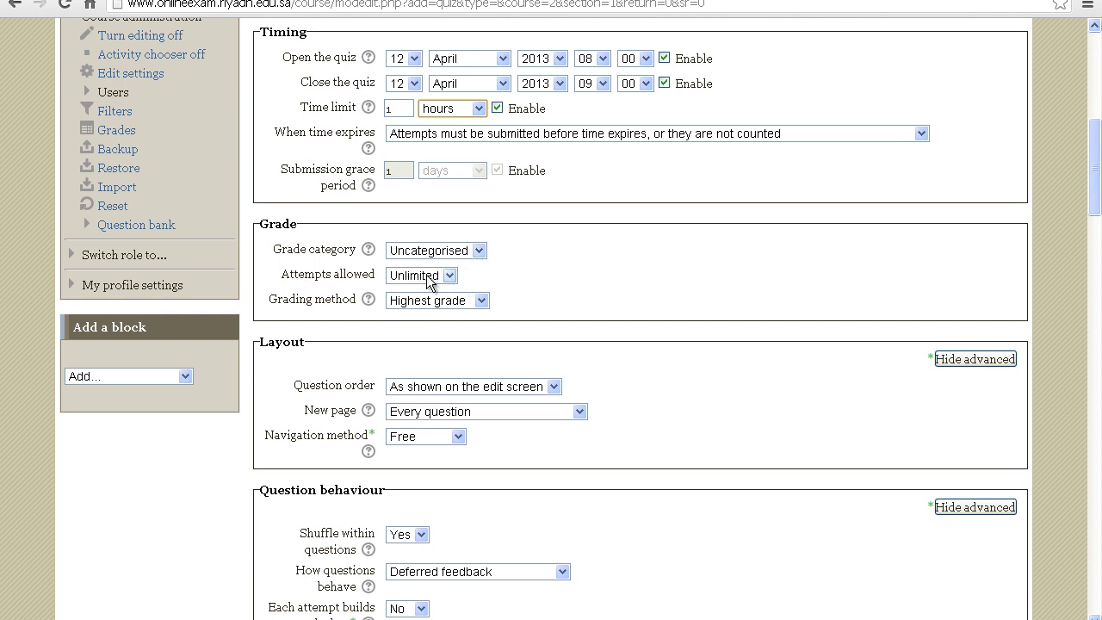
pyautogui.click(453, 272)
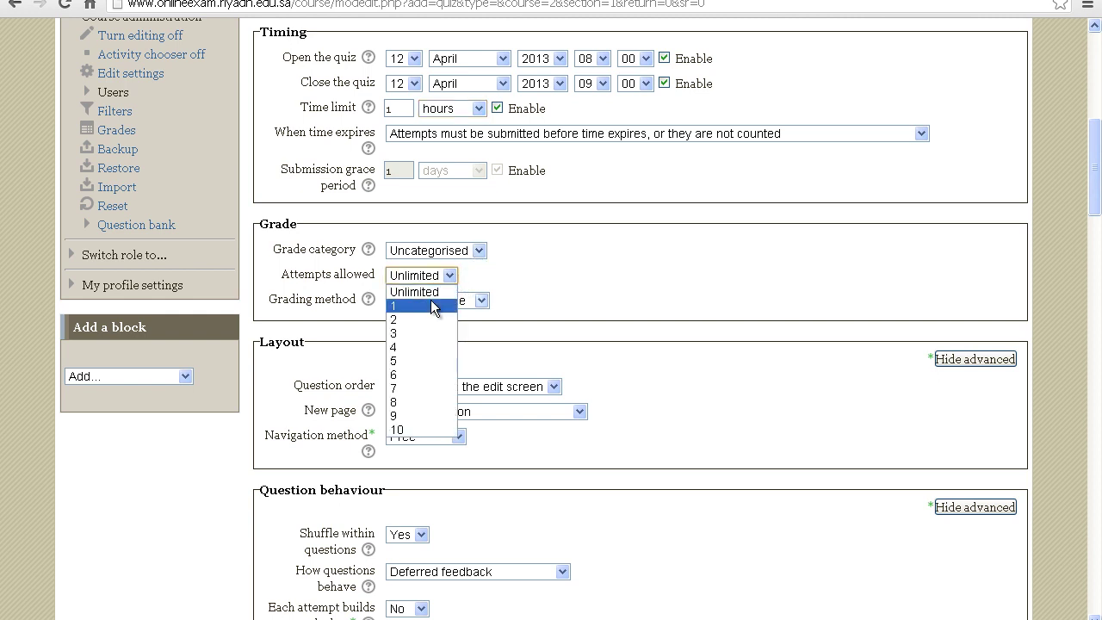
pyautogui.press('Escape')
pyautogui.press('Down')
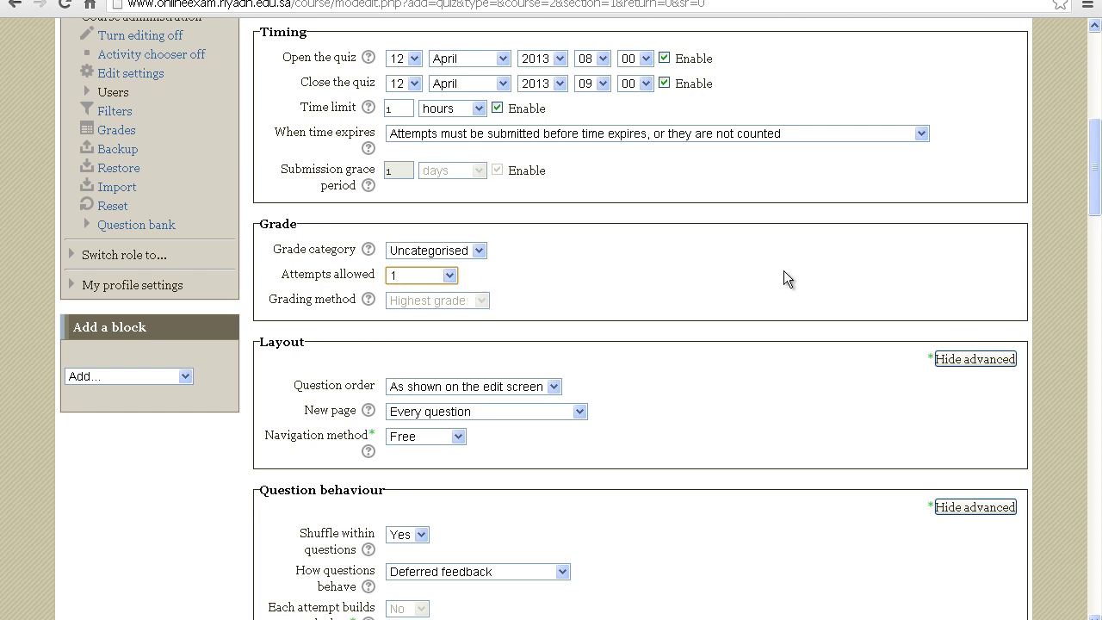
pyautogui.moveTo(1099, 201); pyautogui.dragTo(1099, 230)
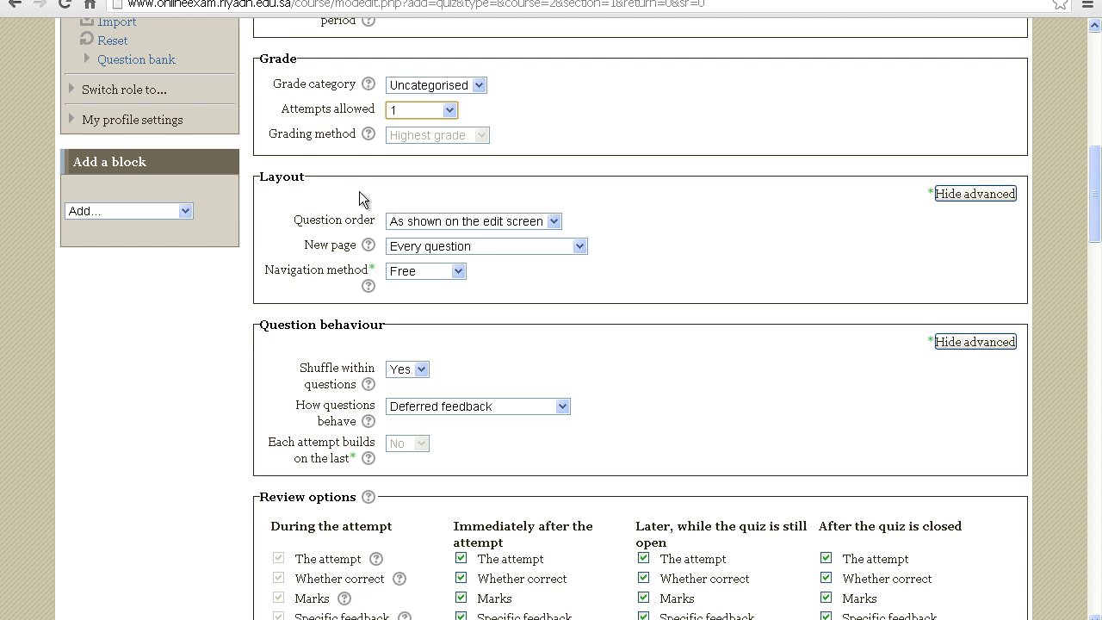
# Set New page to 'Every 3 questions' and keep the Navigation method as Free
pyautogui.click(581, 244)
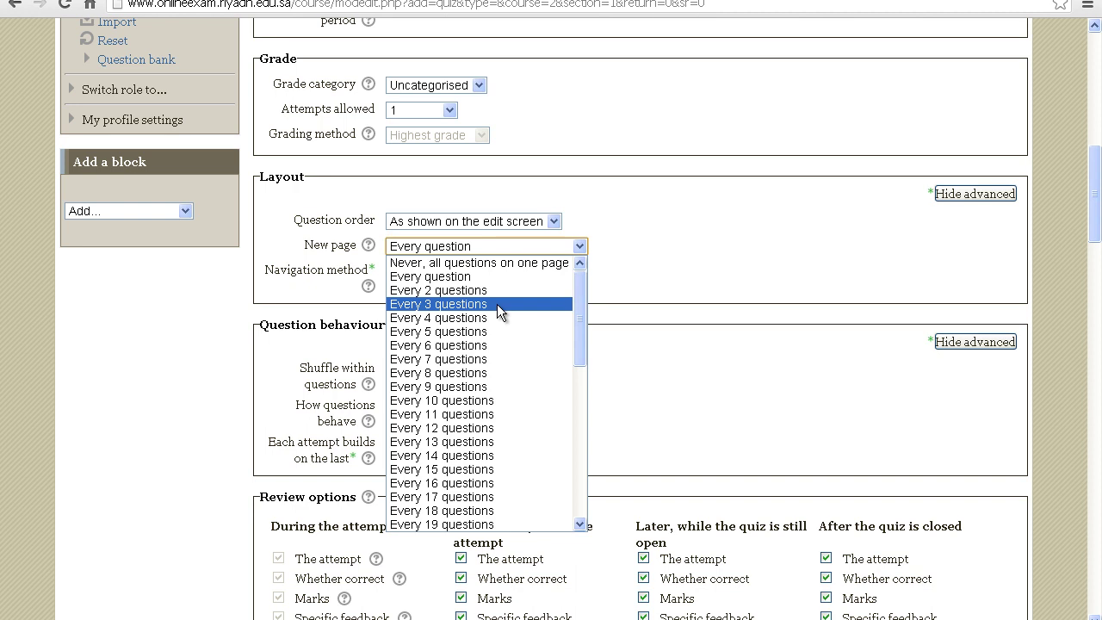
pyautogui.click(497, 304)
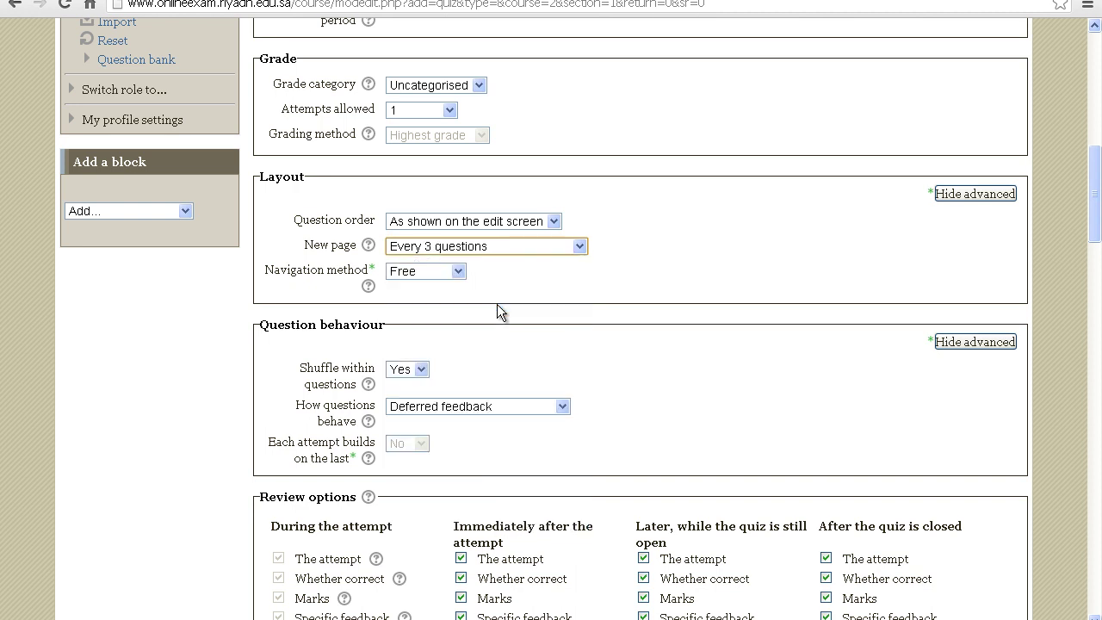
pyautogui.click(584, 251)
pyautogui.moveTo(583, 313); pyautogui.dragTo(583, 284)
pyautogui.click(650, 268)
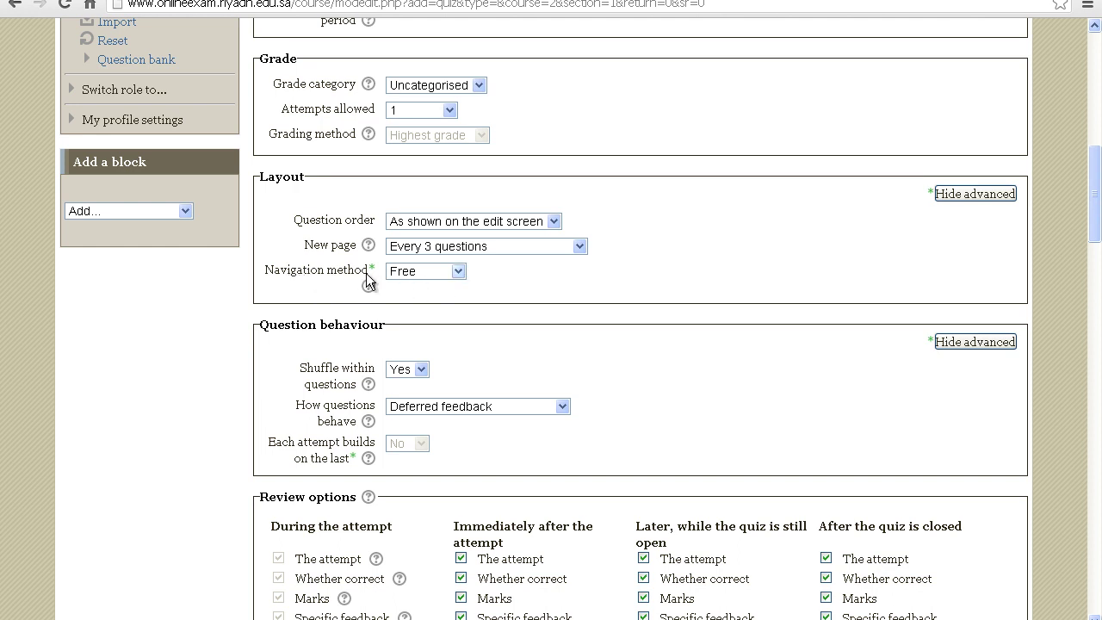
pyautogui.click(456, 272)
pyautogui.click(441, 288)
pyautogui.click(520, 277)
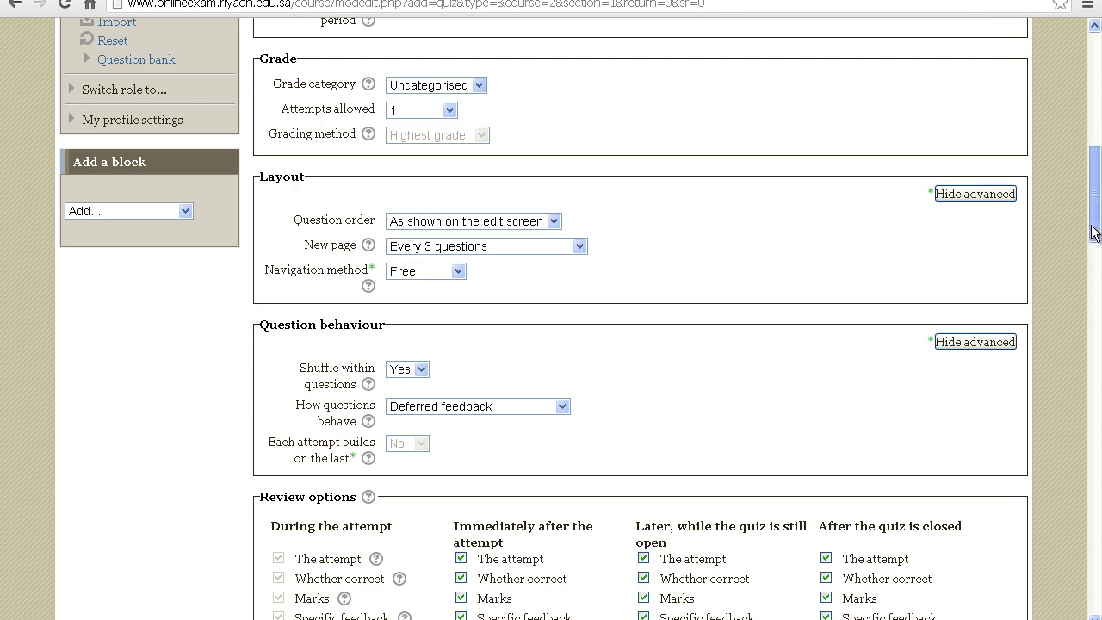
pyautogui.moveTo(1093, 238); pyautogui.dragTo(1093, 259)
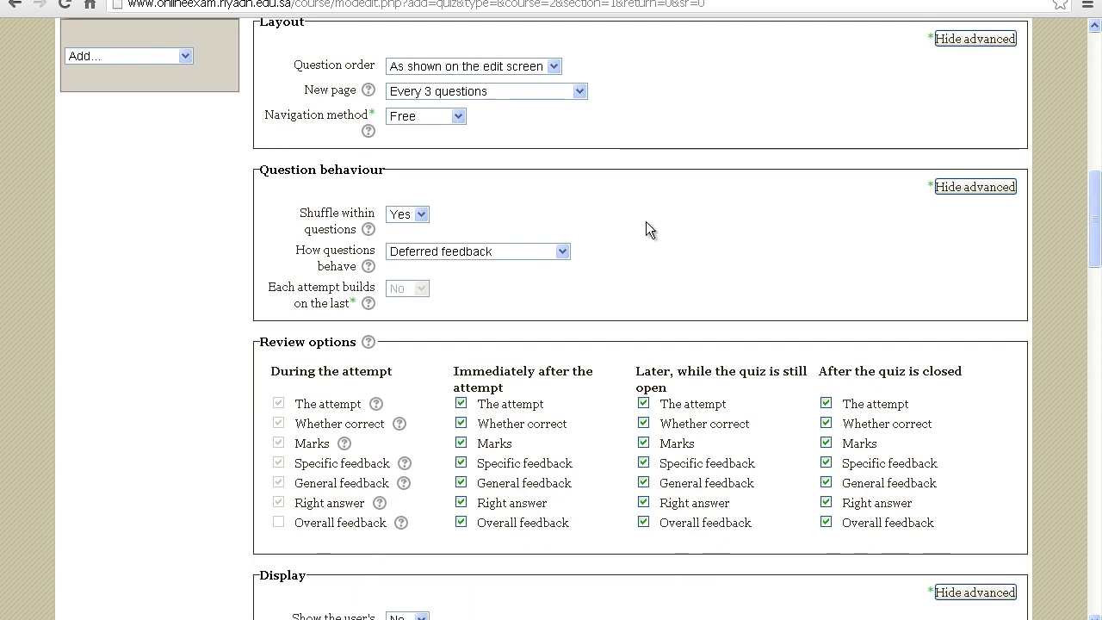
pyautogui.click(421, 220)
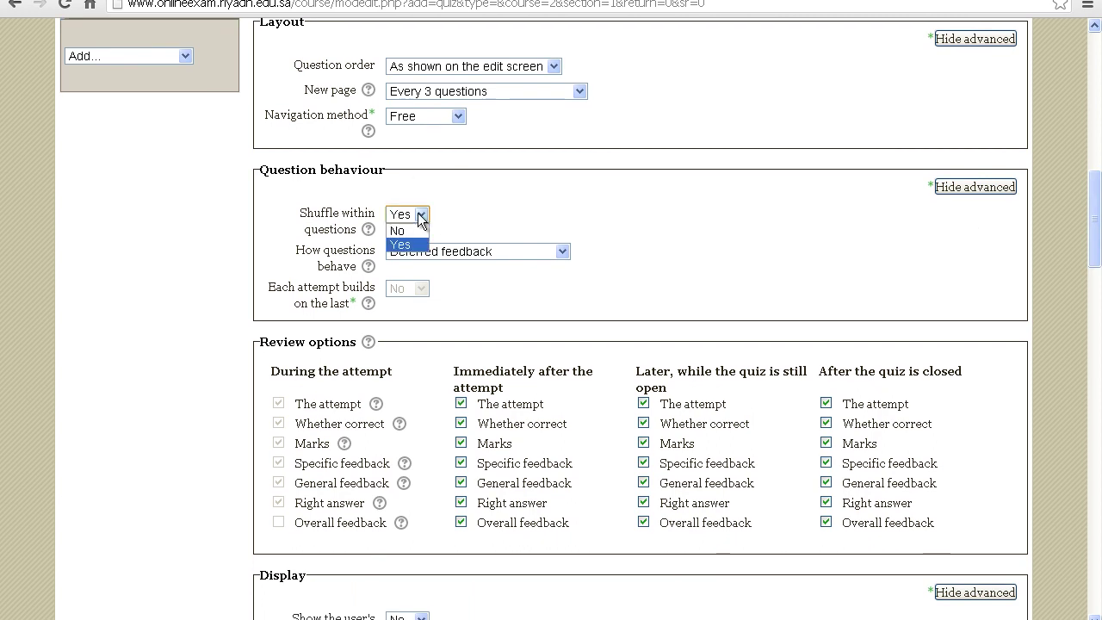
pyautogui.click(406, 244)
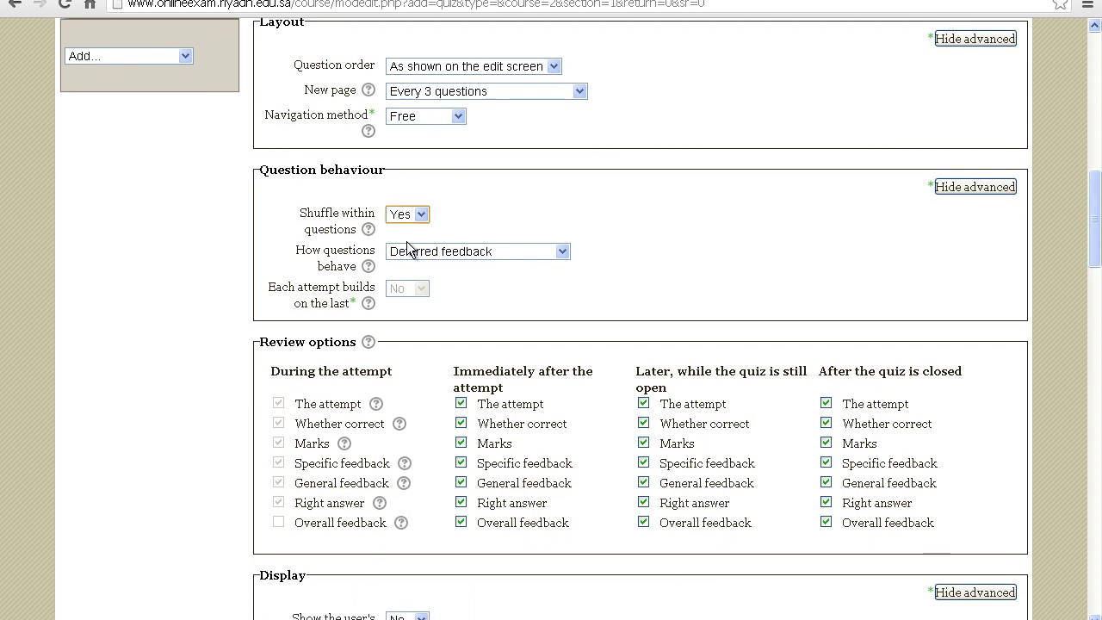
pyautogui.click(505, 223)
pyautogui.click(421, 215)
pyautogui.click(410, 245)
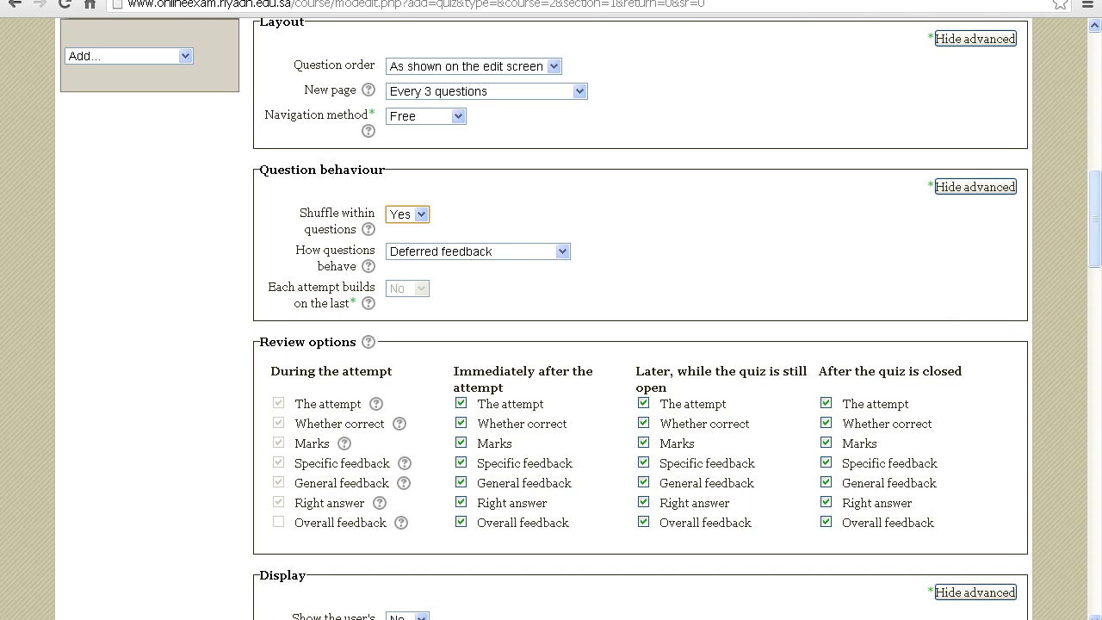
pyautogui.moveTo(1096, 235); pyautogui.dragTo(1097, 265)
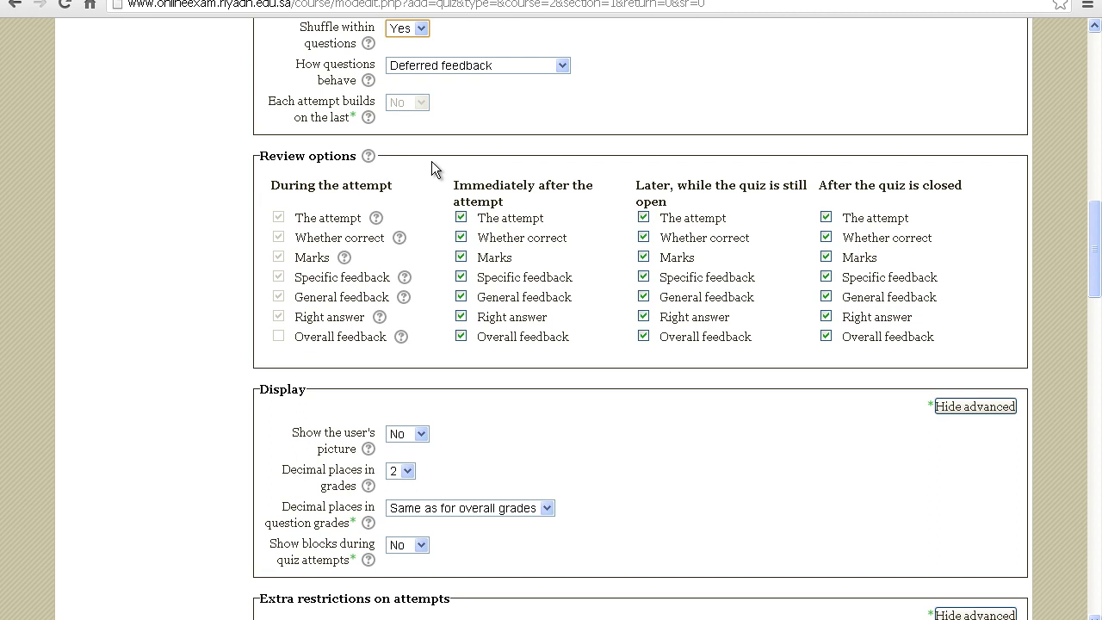
# Uncheck The attempt, Overall feedback and Marks in all review option columns
pyautogui.click(460, 217)
pyautogui.click(461, 336)
pyautogui.click(461, 256)
pyautogui.click(642, 217)
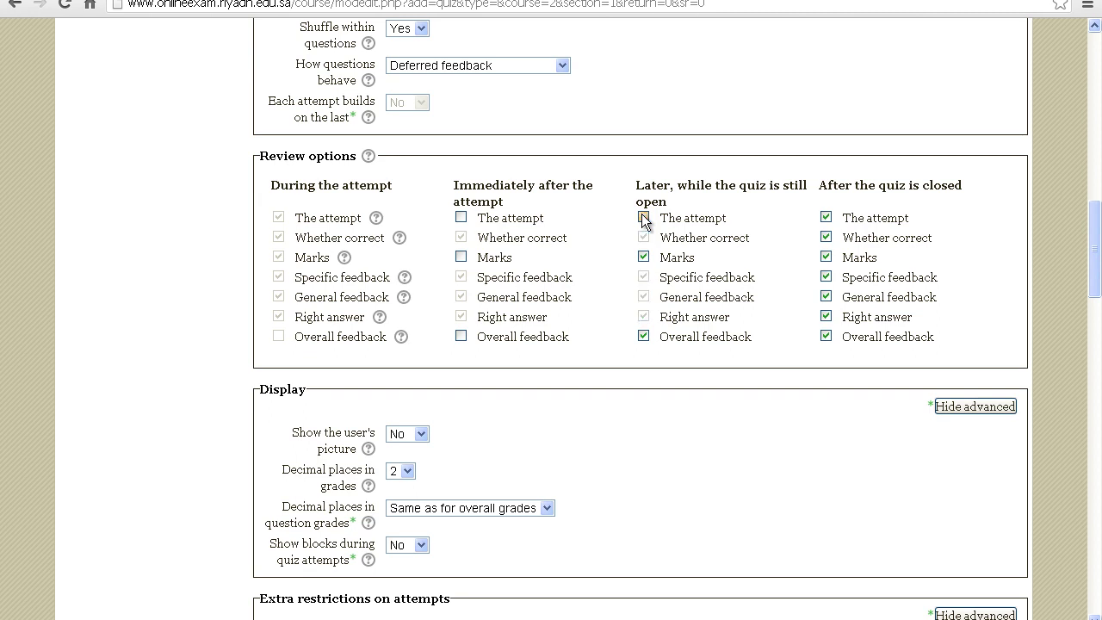
pyautogui.click(643, 335)
pyautogui.click(642, 256)
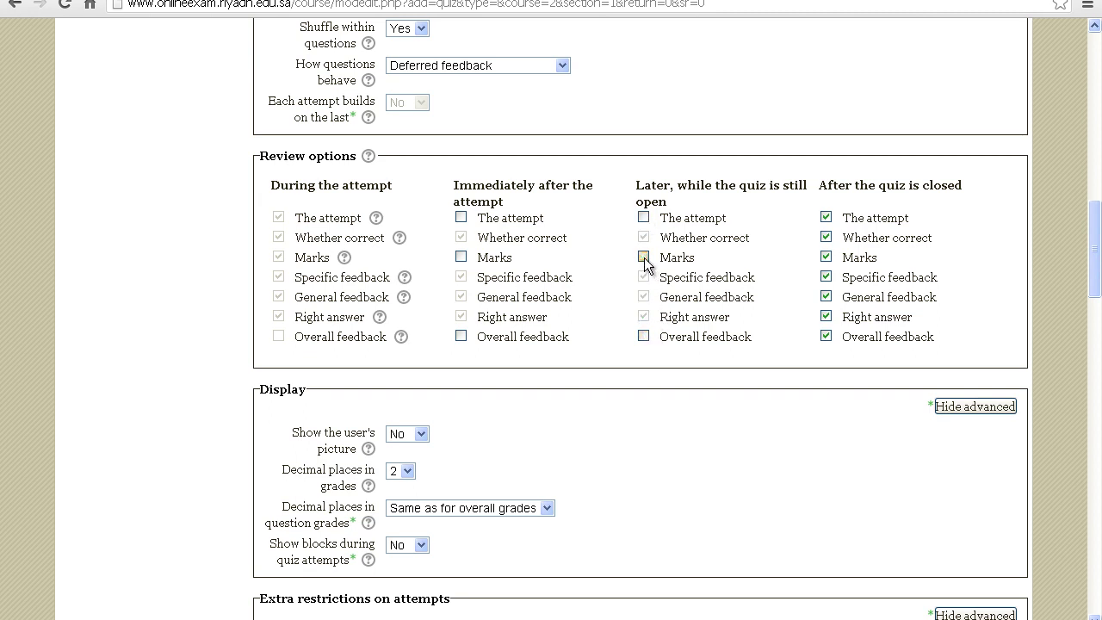
pyautogui.click(826, 217)
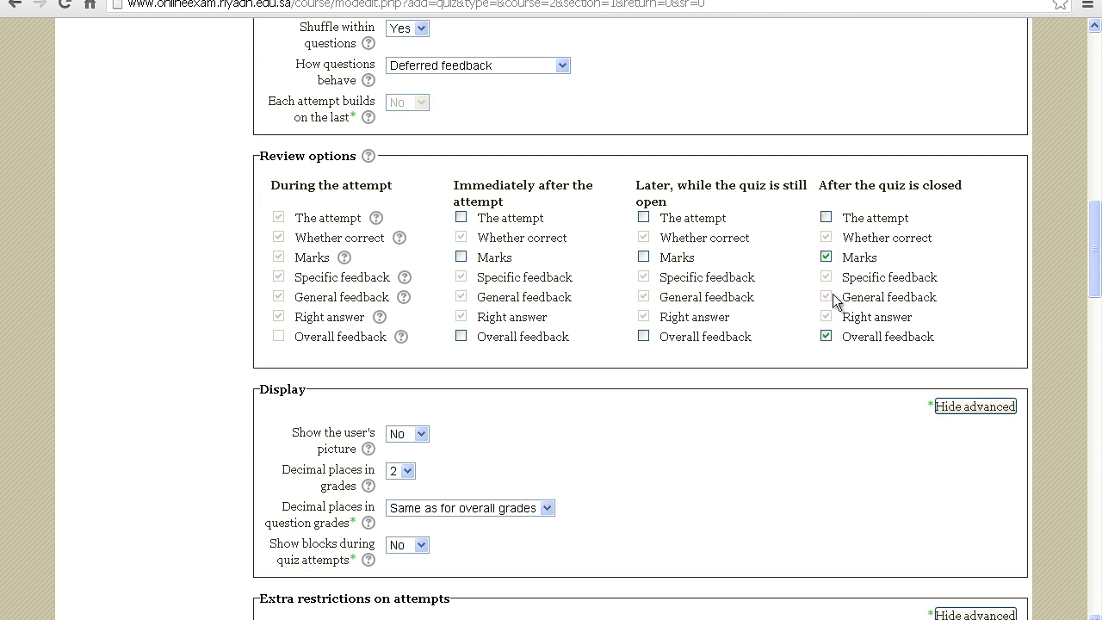
pyautogui.click(830, 337)
# Re-tick Marks only under 'Immediately after the attempt', leaving the other columns cleared
pyautogui.click(461, 256)
pyautogui.click(642, 256)
pyautogui.click(825, 256)
pyautogui.click(647, 256)
pyautogui.moveTo(1094, 264); pyautogui.dragTo(1097, 311)
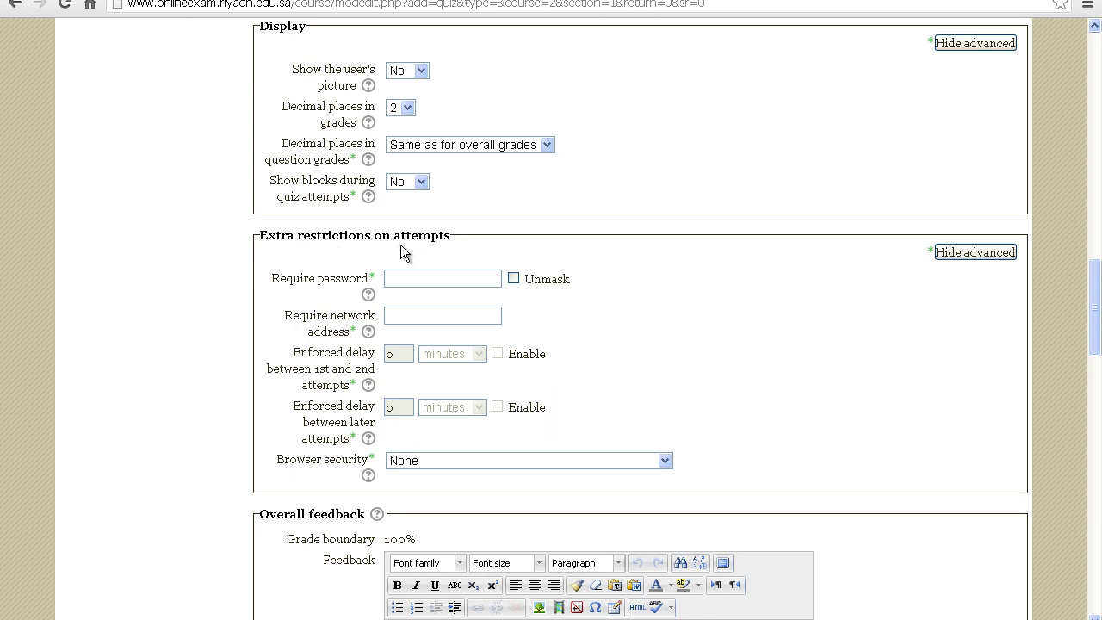
# Enter a quiz access password in Require password, with Unmask ticked
pyautogui.click(437, 284)
pyautogui.click(514, 278)
pyautogui.click(444, 278)
pyautogui.write('english1')
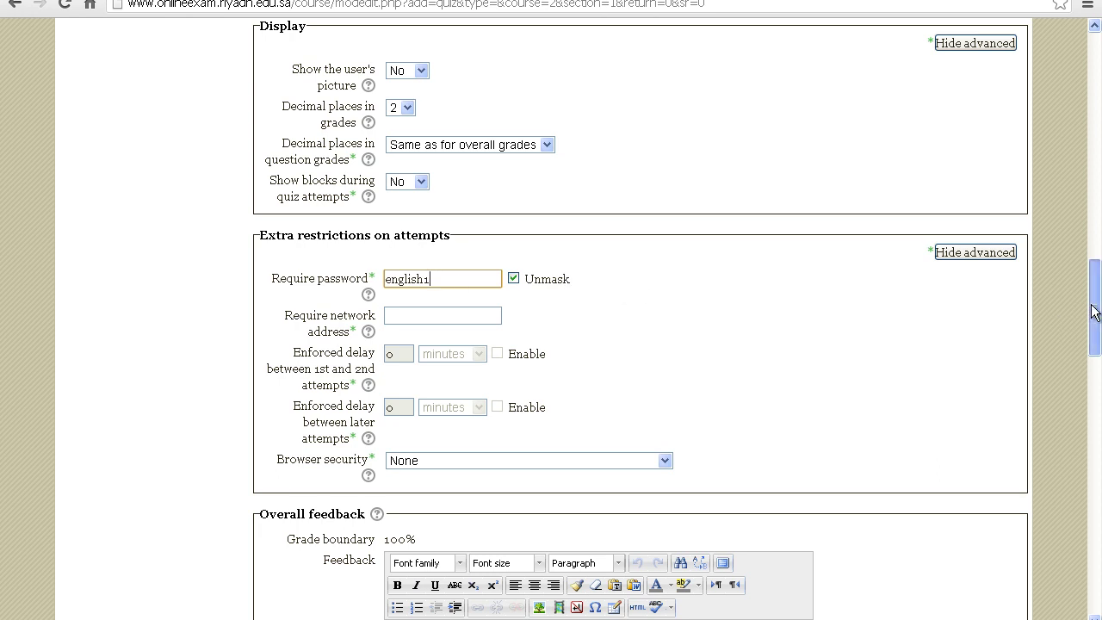
# Save the quiz form with 'Save and display' to show the 2nd Assessment info page
pyautogui.scroll(-2, 1093, 314)
pyautogui.moveTo(1093, 342); pyautogui.dragTo(1094, 578)
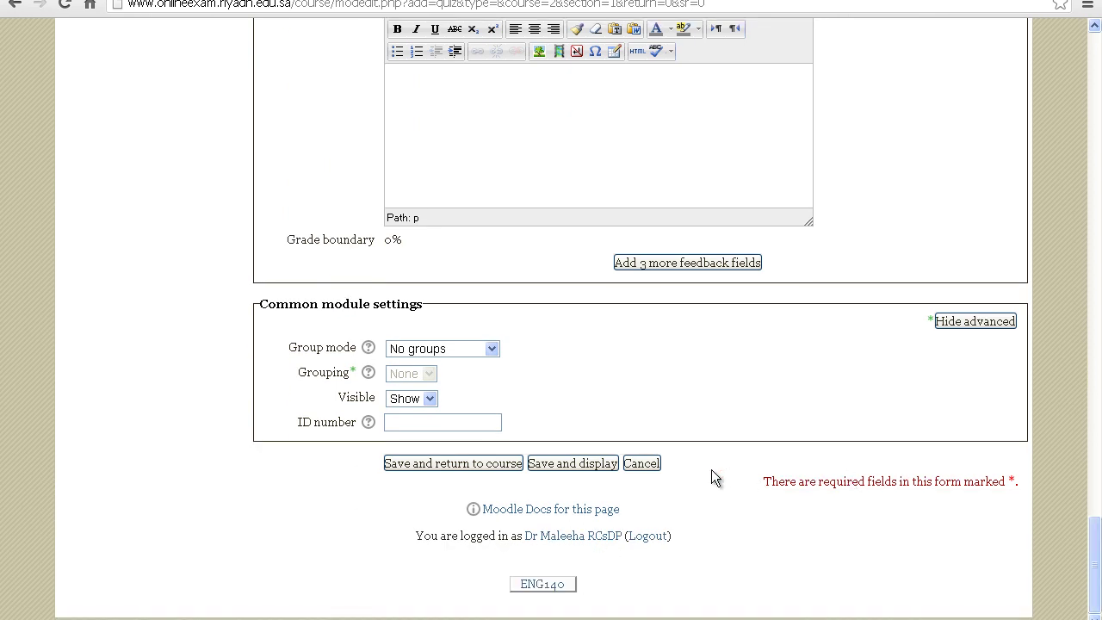
pyautogui.click(555, 465)
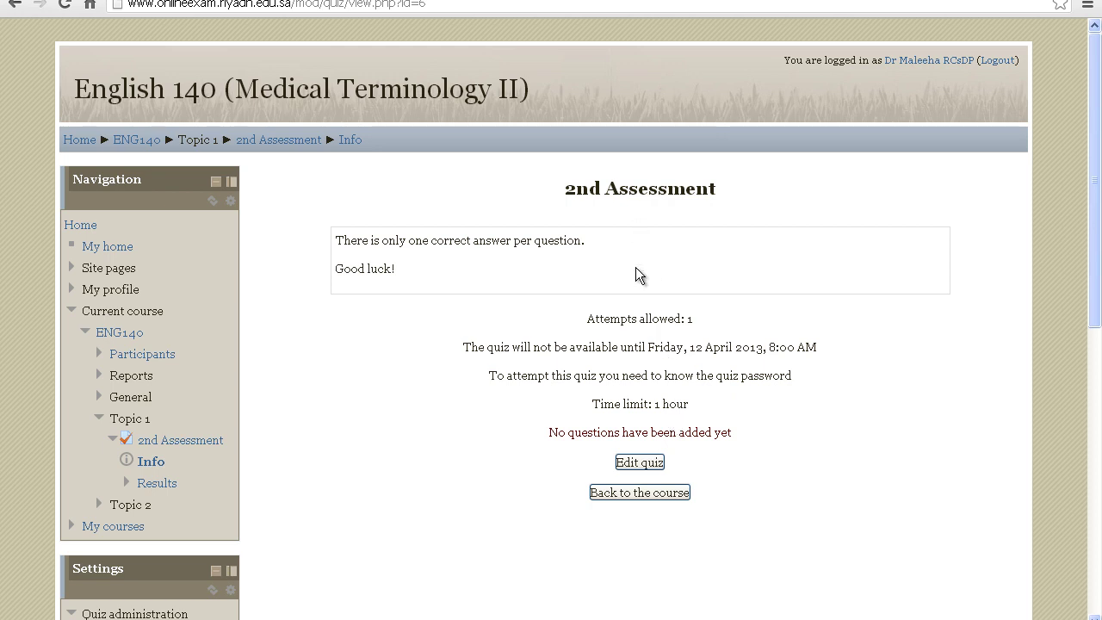
# Open the 2nd Assessment quiz editor and list the Simple (3) category's bank questions
pyautogui.click(636, 462)
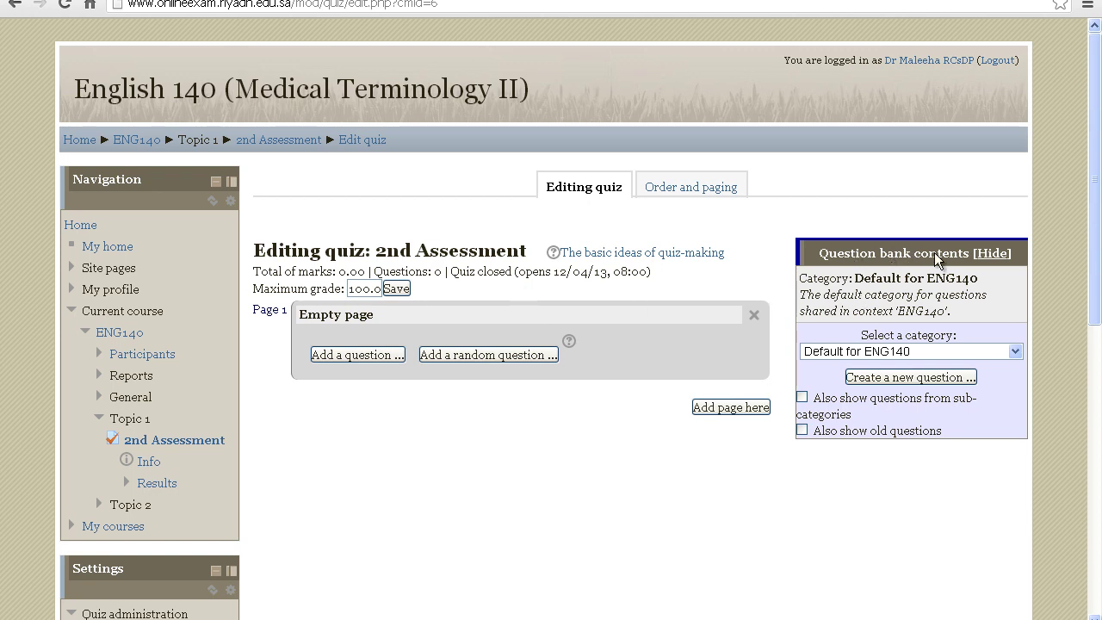
pyautogui.click(1016, 351)
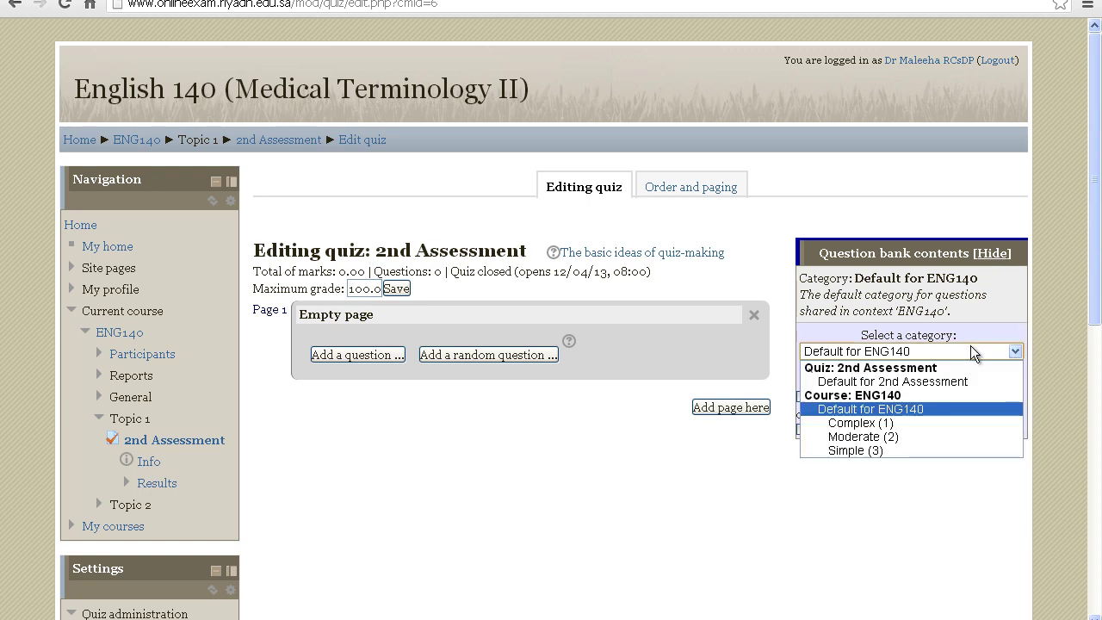
pyautogui.click(877, 450)
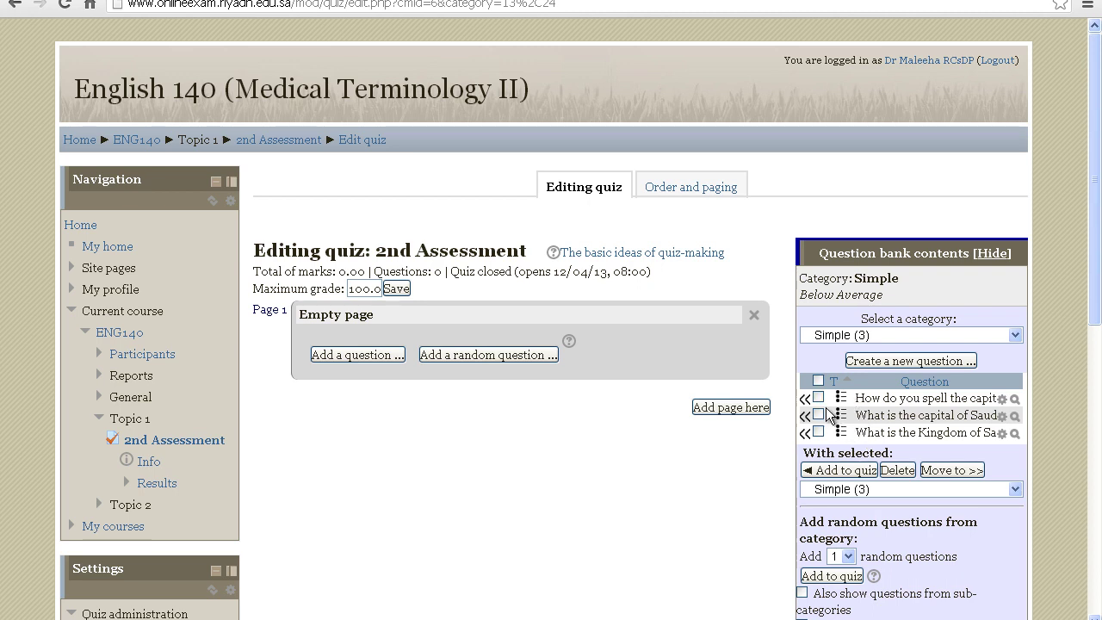
# Tick the three Simple questions and add them to the quiz
pyautogui.click(818, 397)
pyautogui.click(818, 414)
pyautogui.click(818, 432)
pyautogui.click(839, 470)
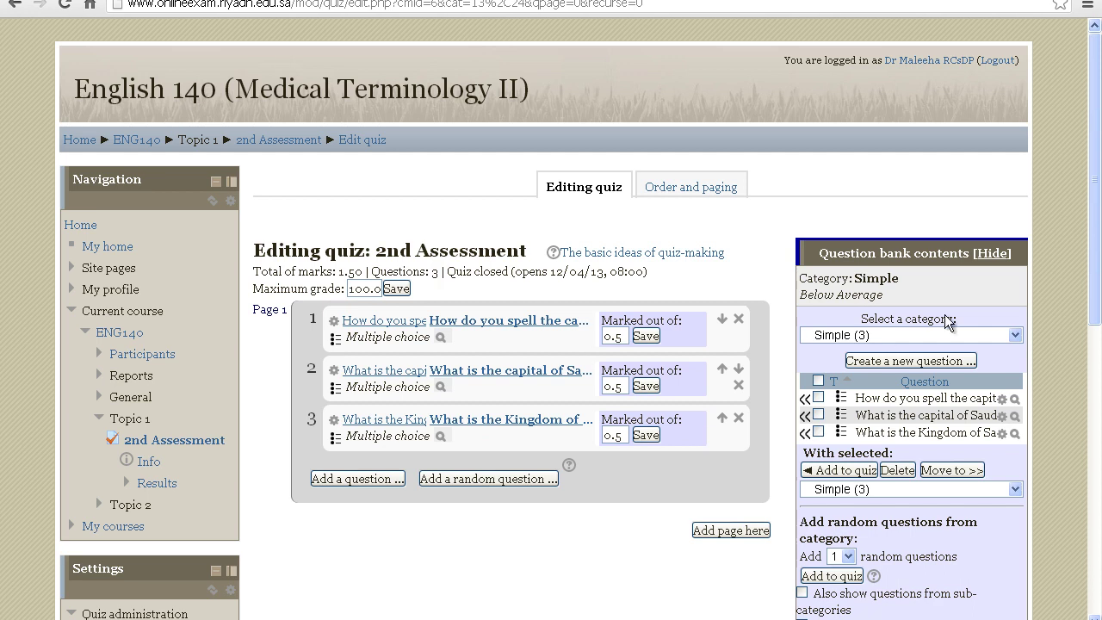
# Add both Moderate (2) questions to the quiz, then switch the bank to Complex (1)
pyautogui.click(1015, 333)
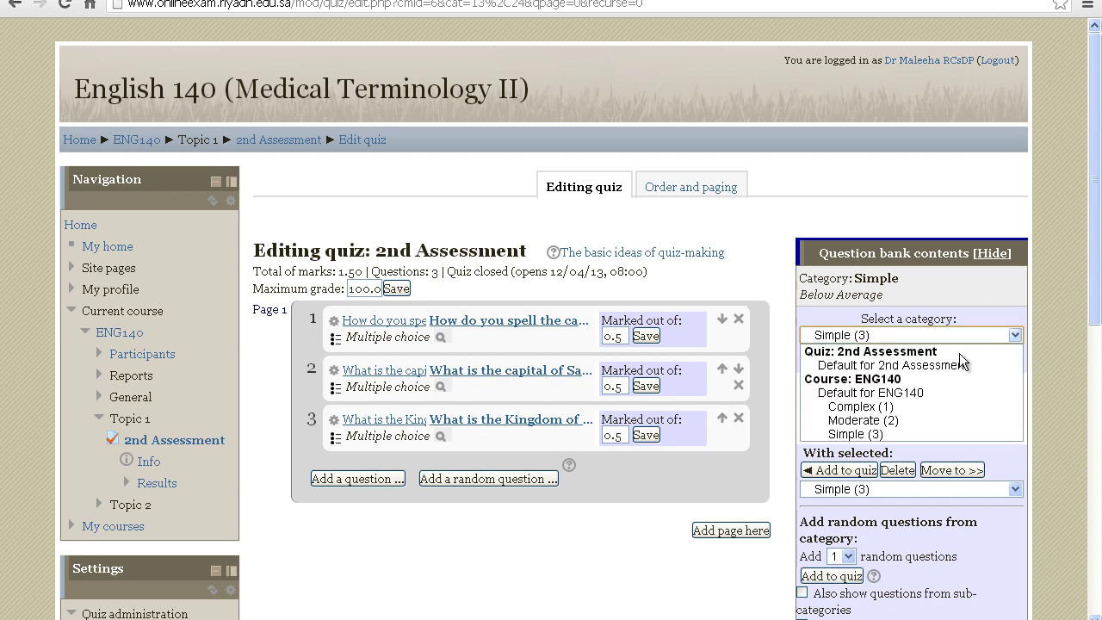
pyautogui.click(927, 419)
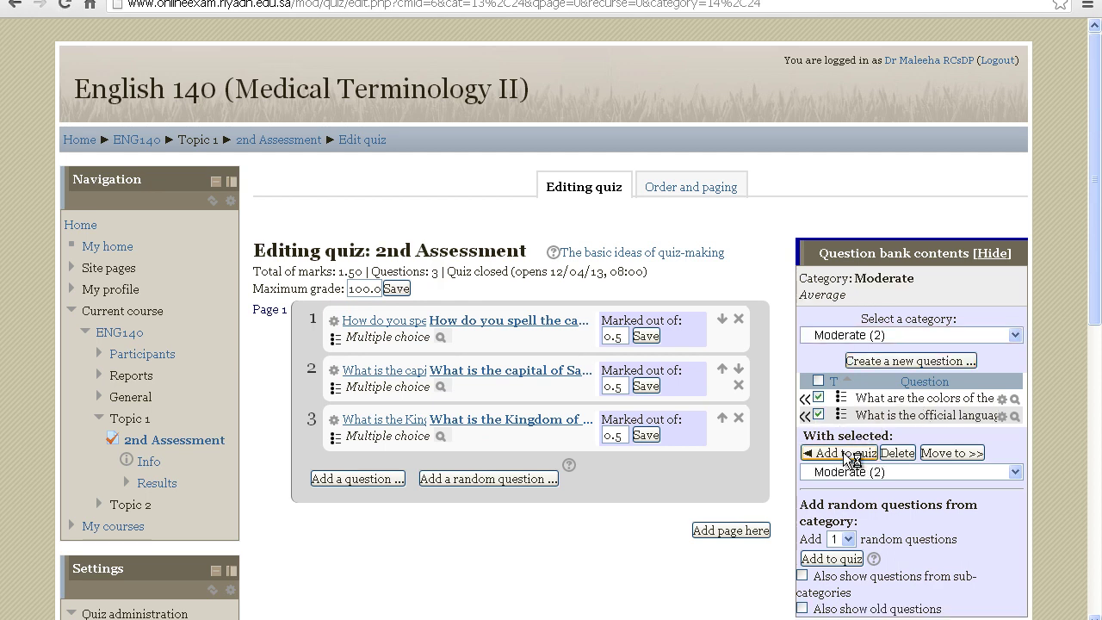
pyautogui.click(843, 452)
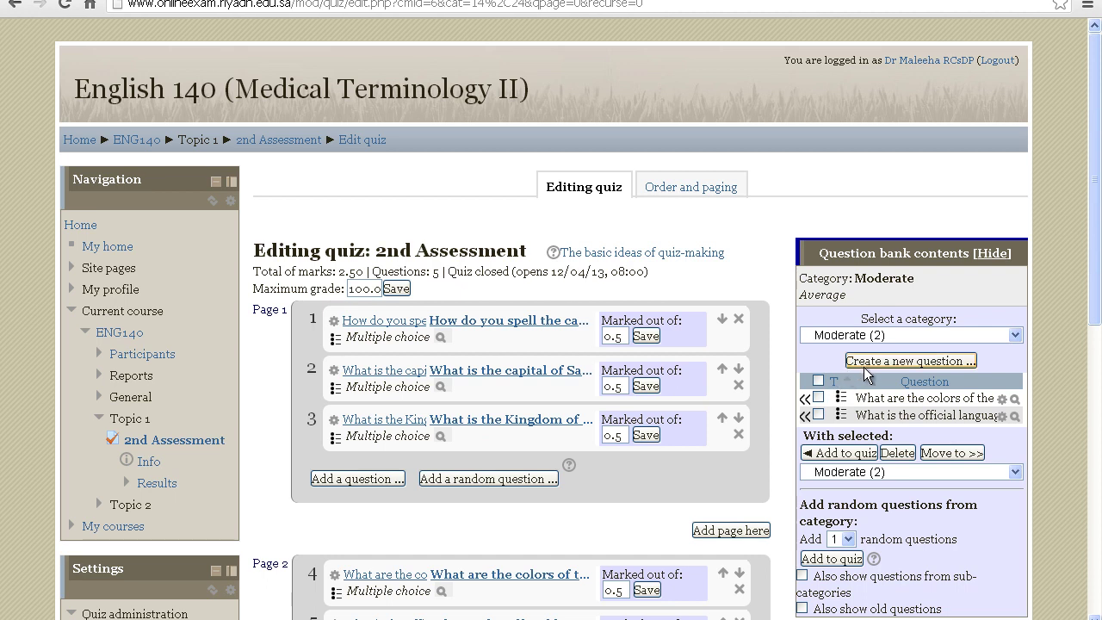
pyautogui.click(884, 338)
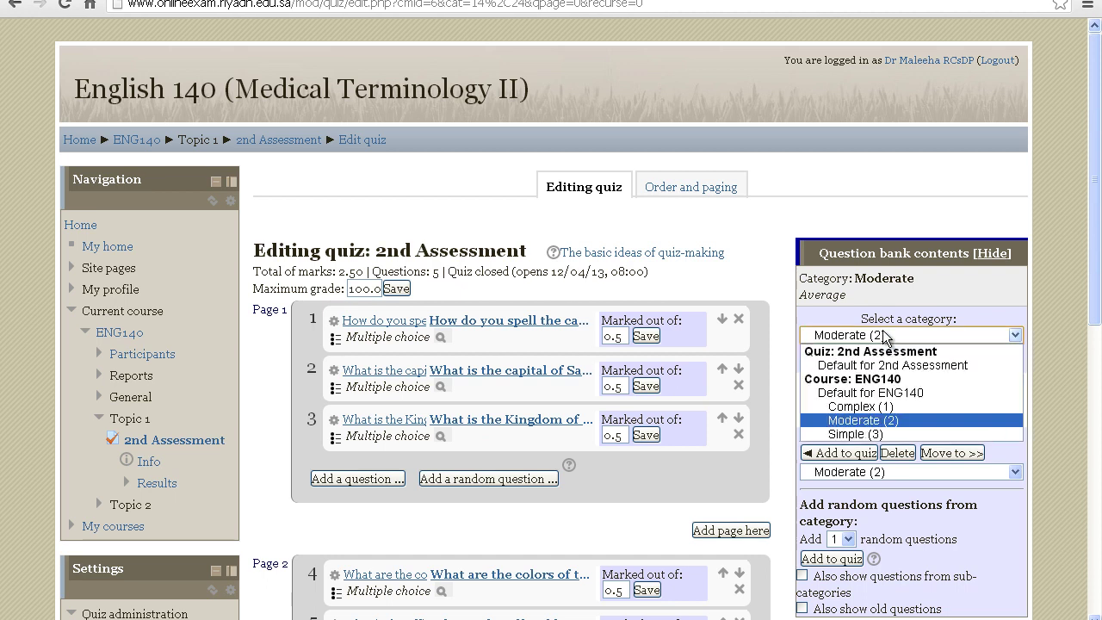
pyautogui.click(878, 411)
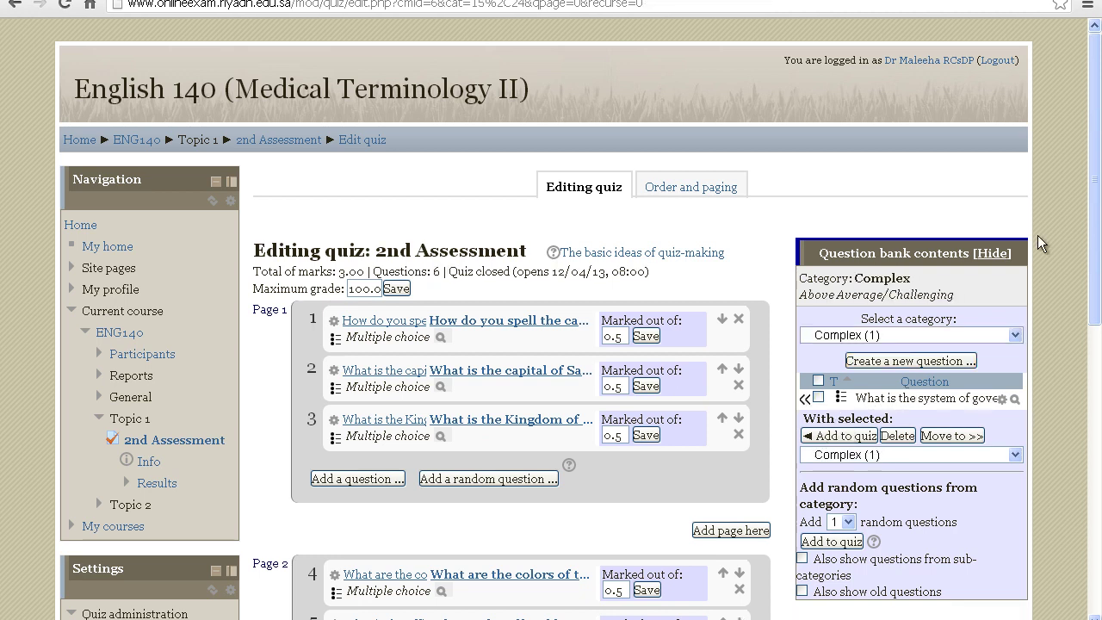
# Check questions 1–6 totalling 3.00 marks, then go back to the 2nd Assessment info page
pyautogui.moveTo(1095, 228); pyautogui.dragTo(1094, 293)
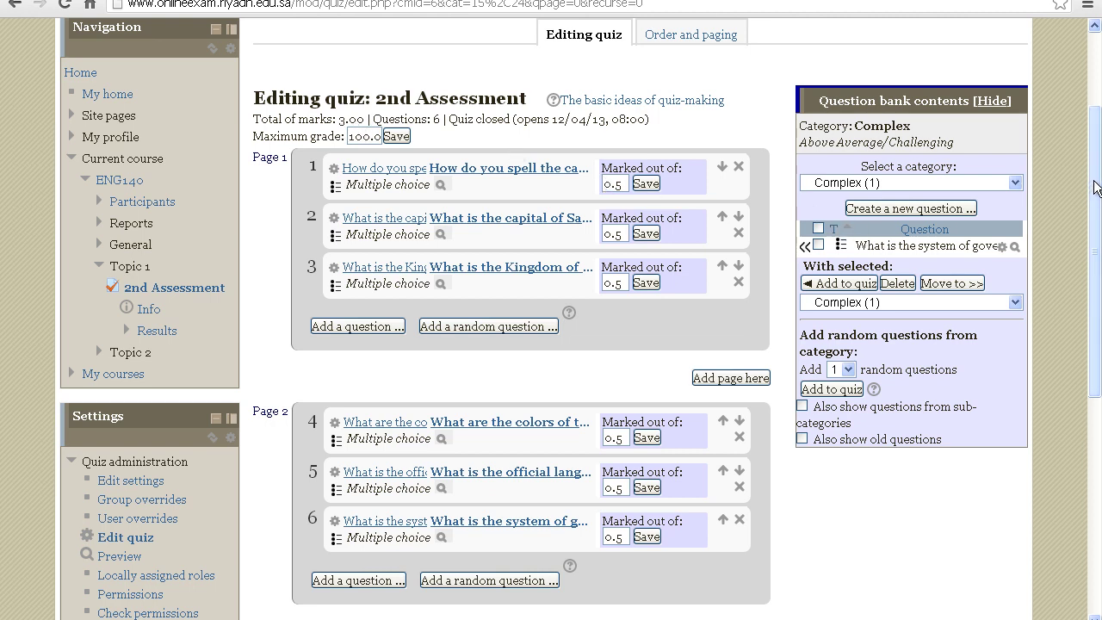
pyautogui.moveTo(1088, 198); pyautogui.dragTo(1097, 137)
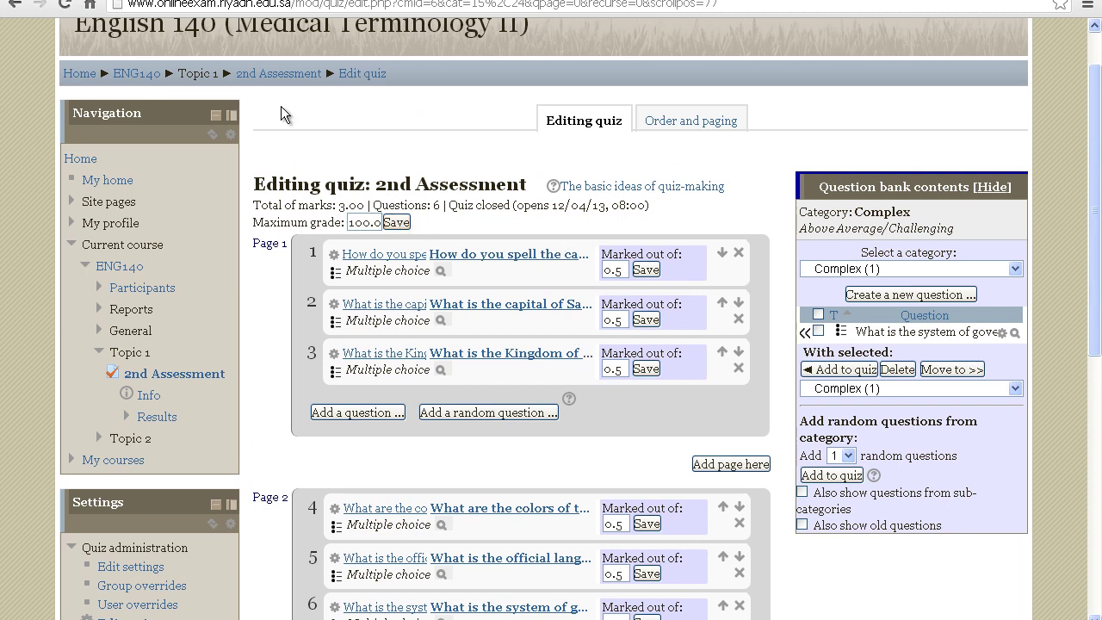
pyautogui.click(174, 374)
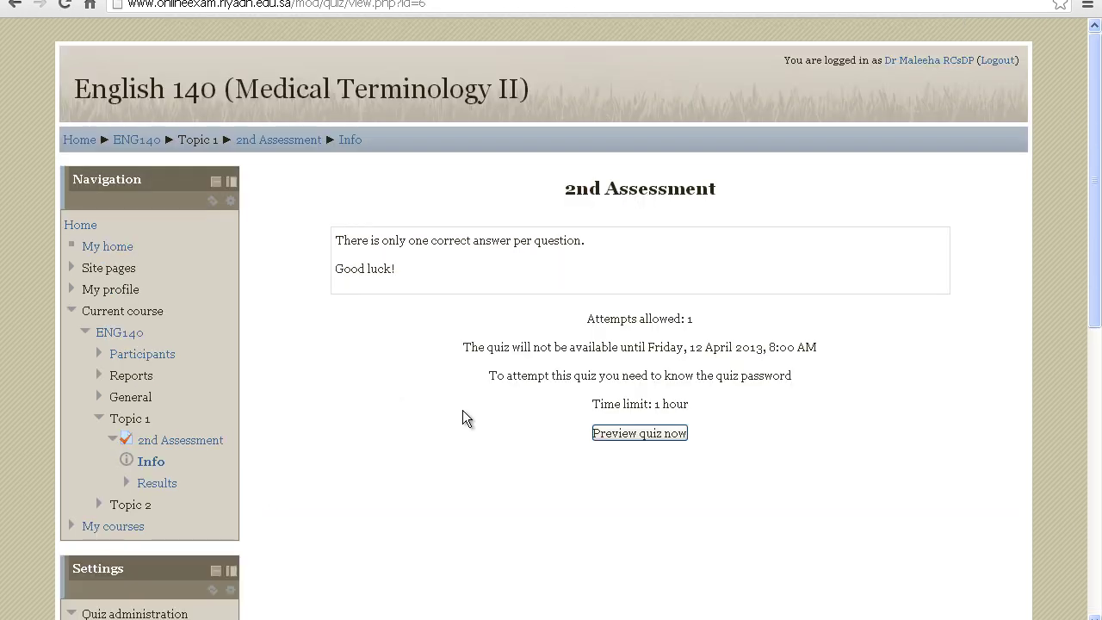
# Start a preview attempt of 2nd Assessment and enter the quiz password to begin
pyautogui.click(623, 432)
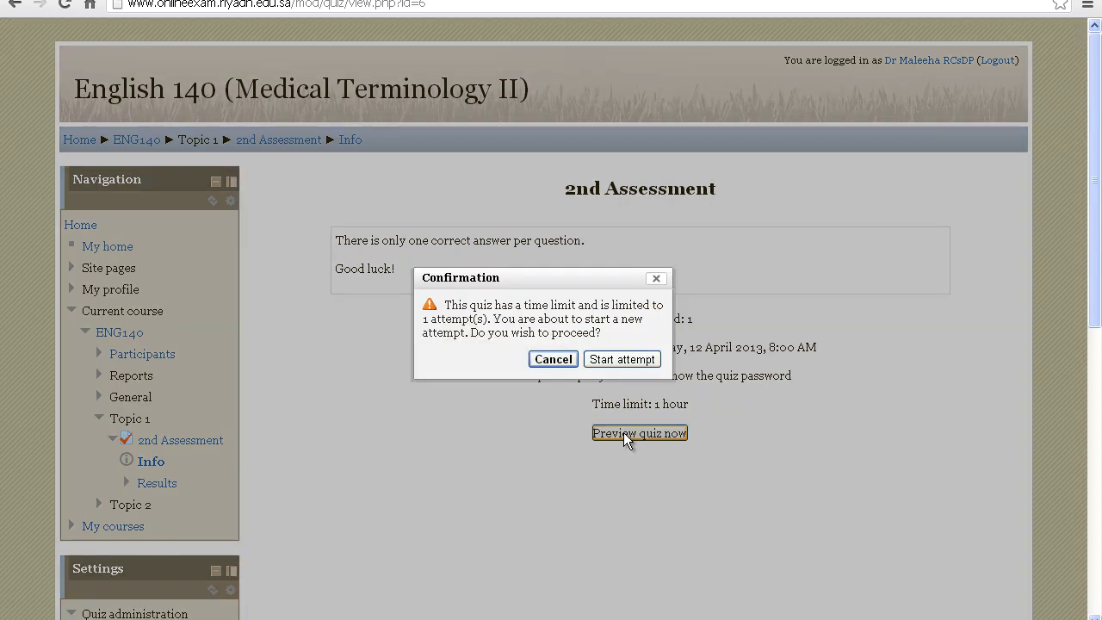
pyautogui.click(616, 360)
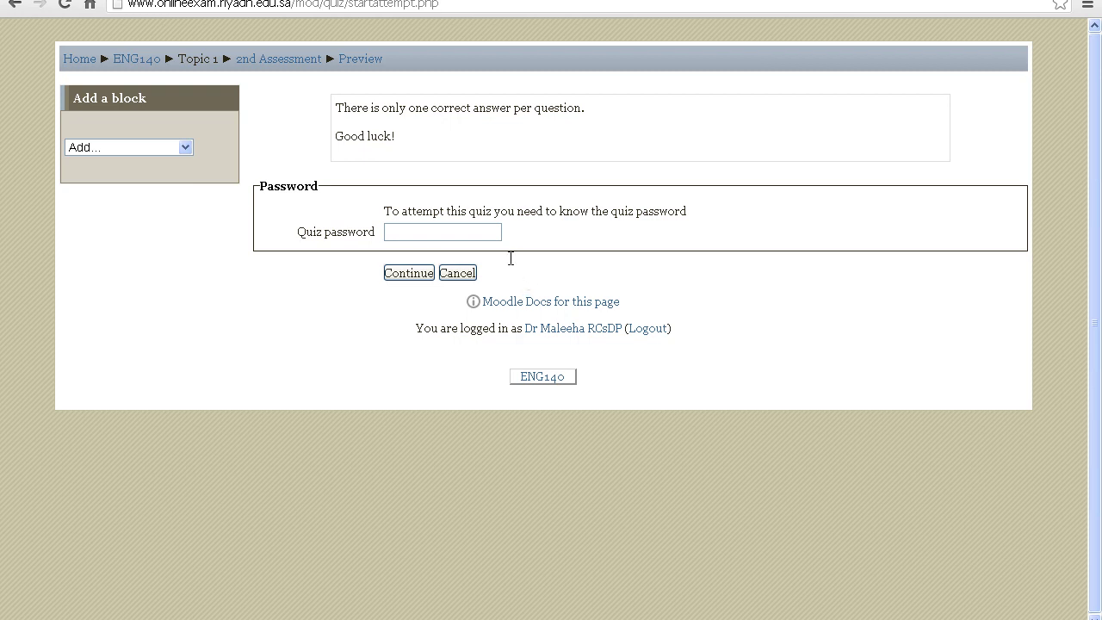
pyautogui.click(433, 231)
pyautogui.write('********')
pyautogui.click(422, 278)
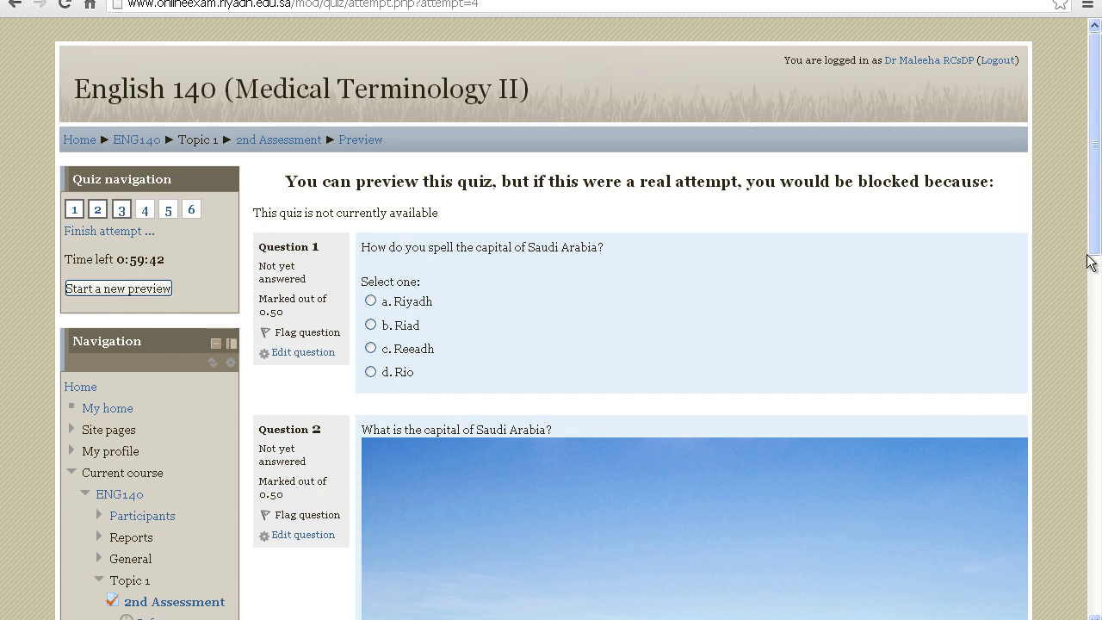
# Answer the first page, choosing Riyadh for question 1 and Peninsula for question 3
pyautogui.scroll(-1, 649, 281)
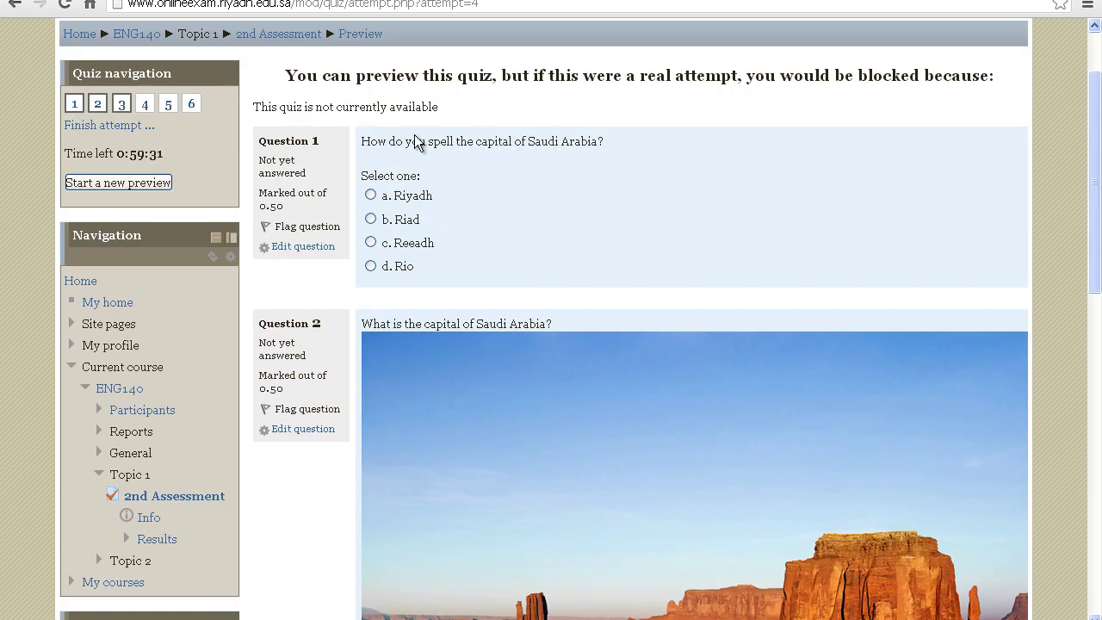
pyautogui.click(376, 201)
pyautogui.moveTo(1098, 198); pyautogui.dragTo(1098, 425)
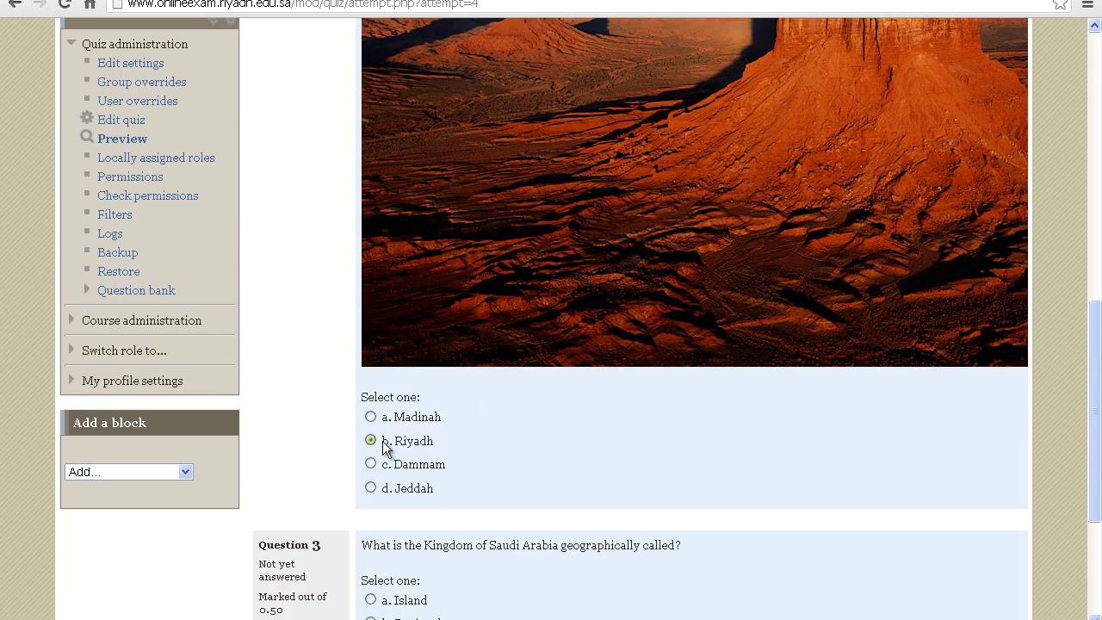
pyautogui.moveTo(1096, 404); pyautogui.dragTo(1097, 480)
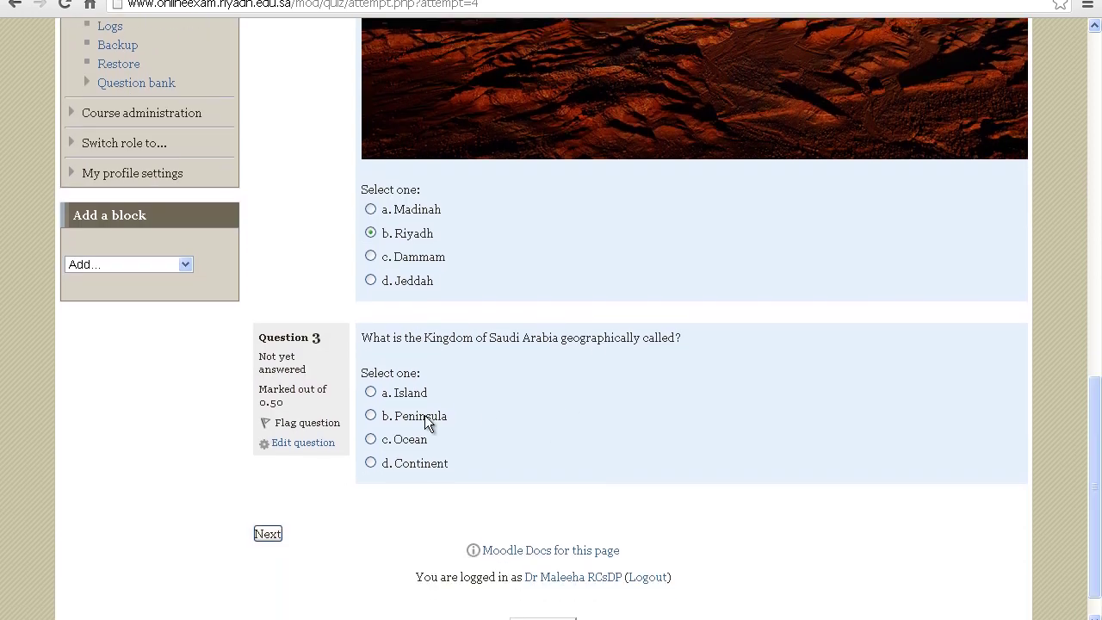
pyautogui.click(396, 416)
pyautogui.click(267, 533)
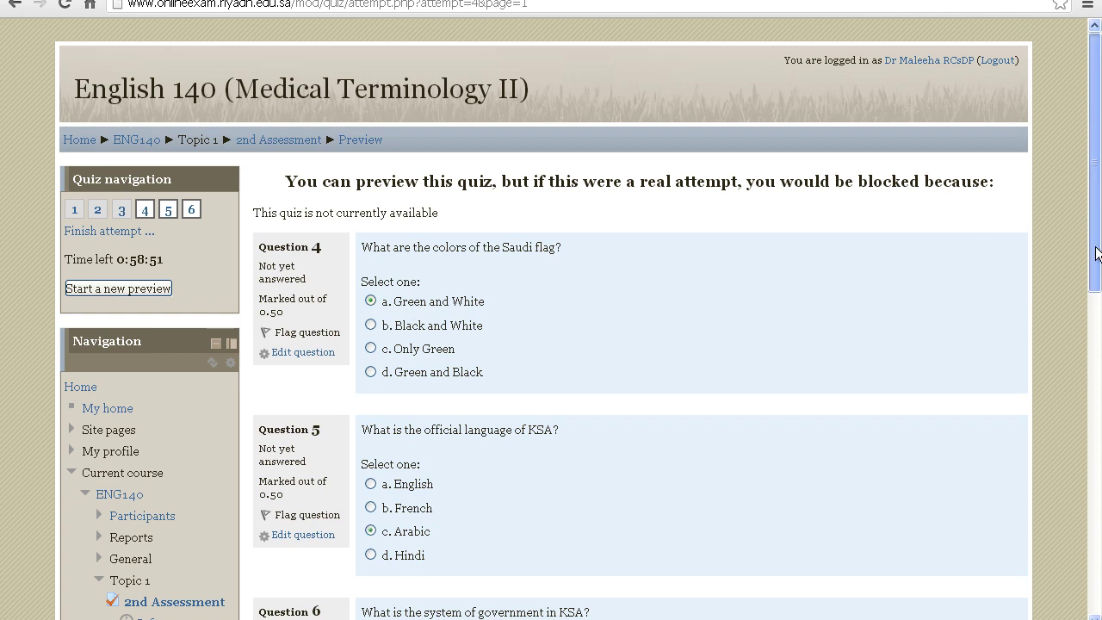
# Answer question 6 with Monarchy and move on to the attempt summary
pyautogui.moveTo(1098, 271); pyautogui.dragTo(1097, 378)
pyautogui.click(424, 428)
pyautogui.click(261, 522)
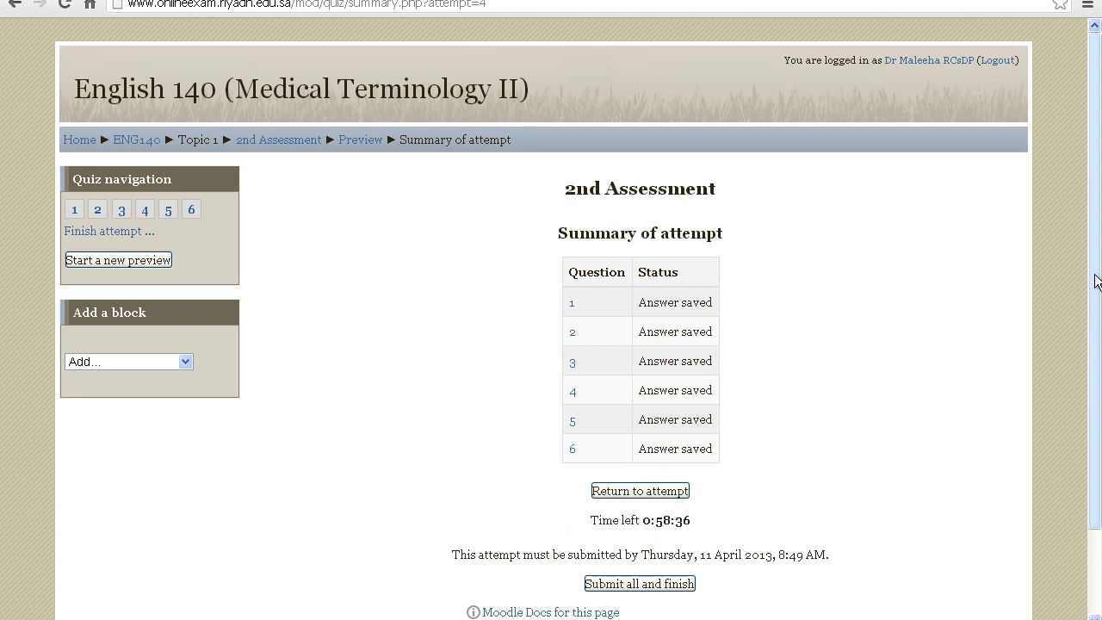
# Submit all and finish the preview attempt, confirm it, and go back to the English 140 course
pyautogui.scroll(-1, 1095, 336)
pyautogui.scroll(-1, 1095, 355)
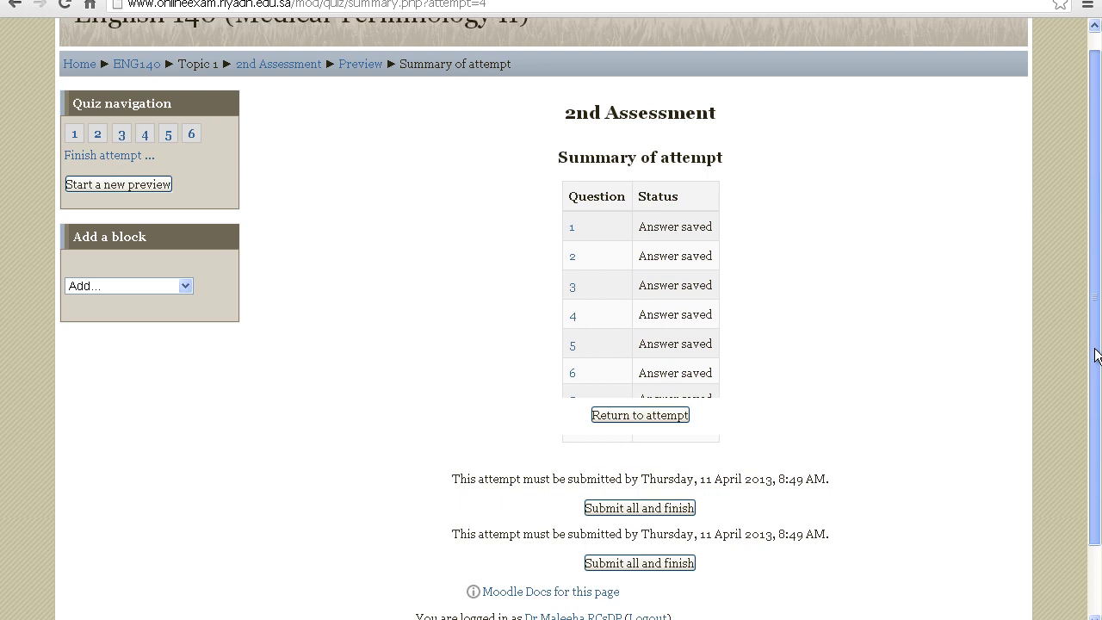
pyautogui.click(666, 506)
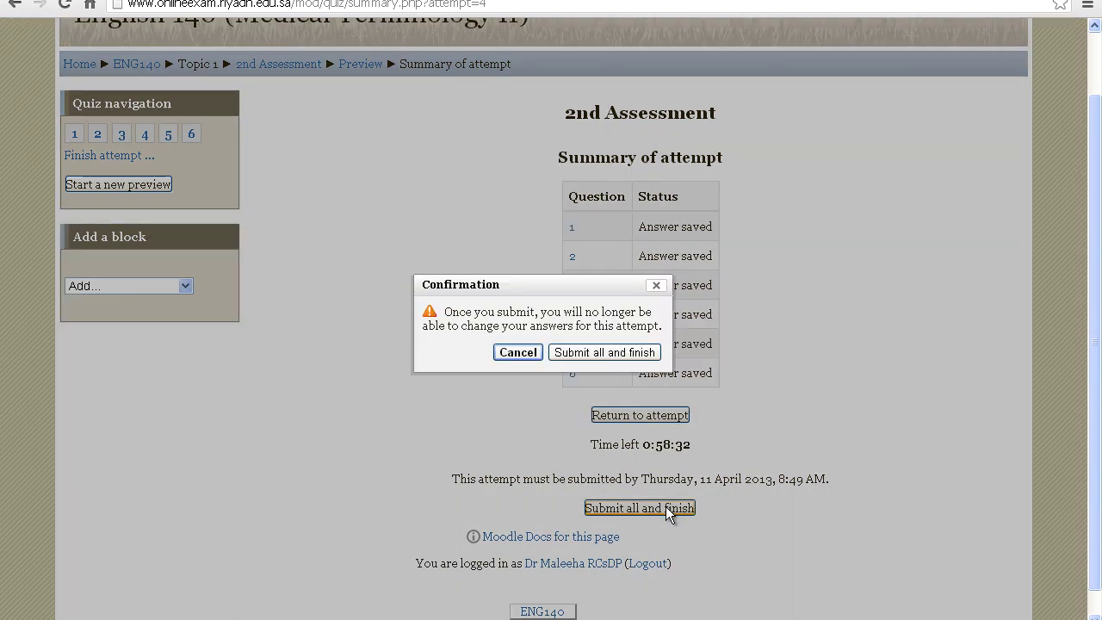
pyautogui.click(605, 354)
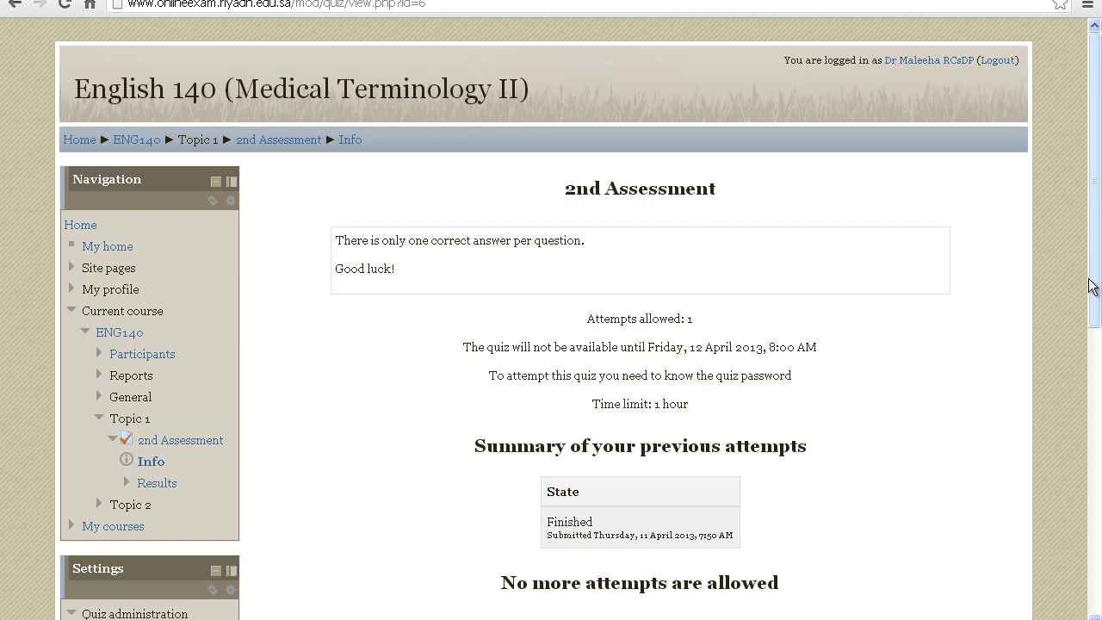
pyautogui.scroll(-1, 1094, 322)
pyautogui.scroll(-2, 1093, 329)
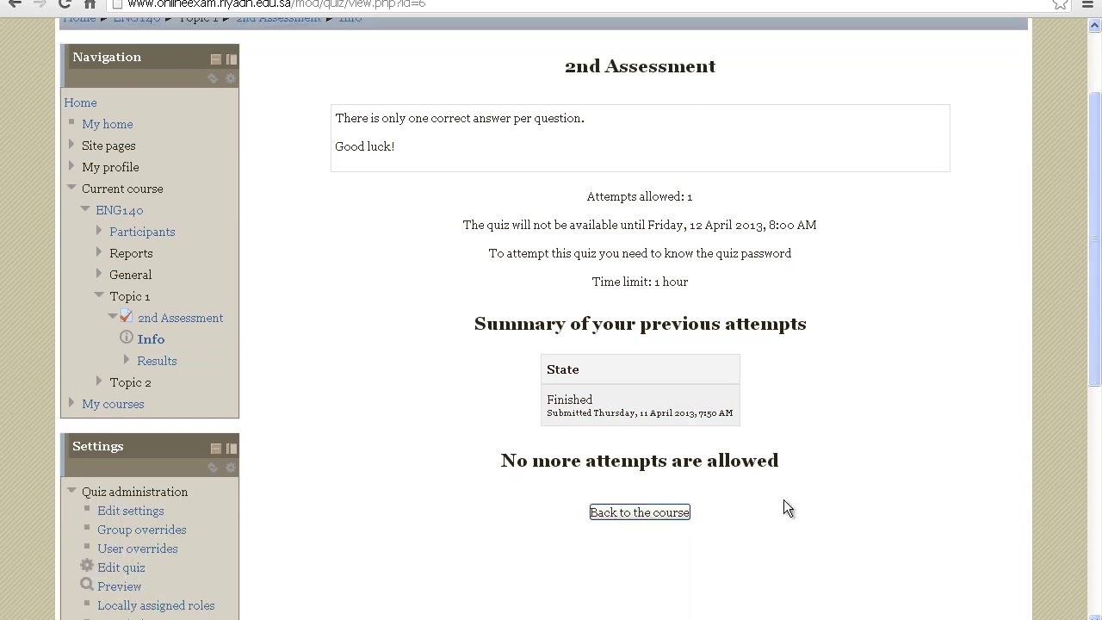
pyautogui.click(670, 510)
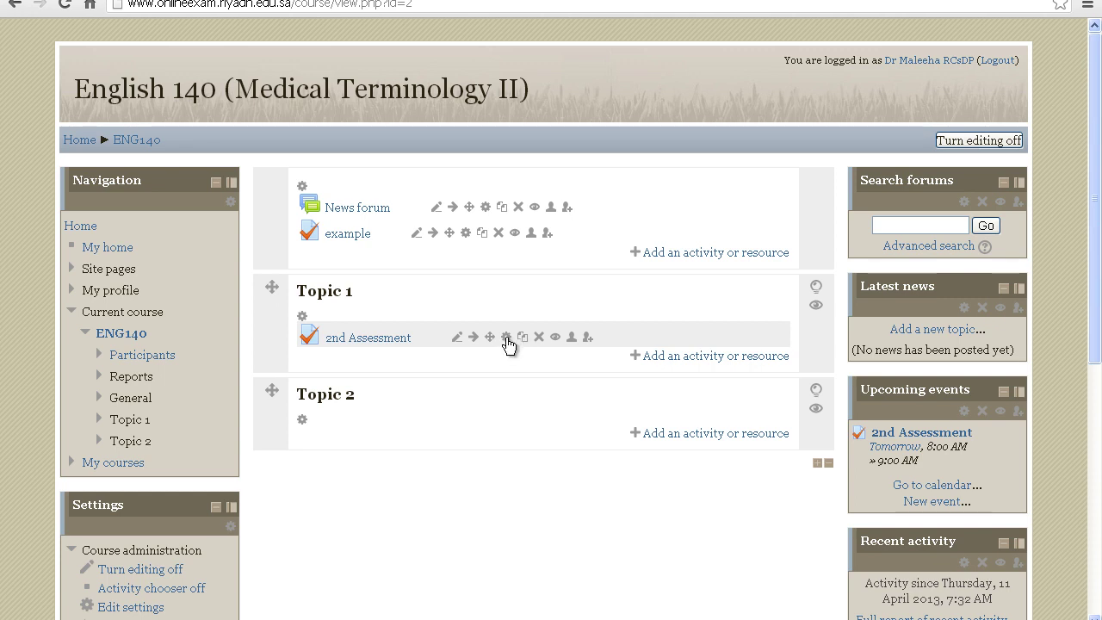
# Open the 2nd Assessment settings and check the Timing opening day, leaving it unchanged
pyautogui.click(507, 338)
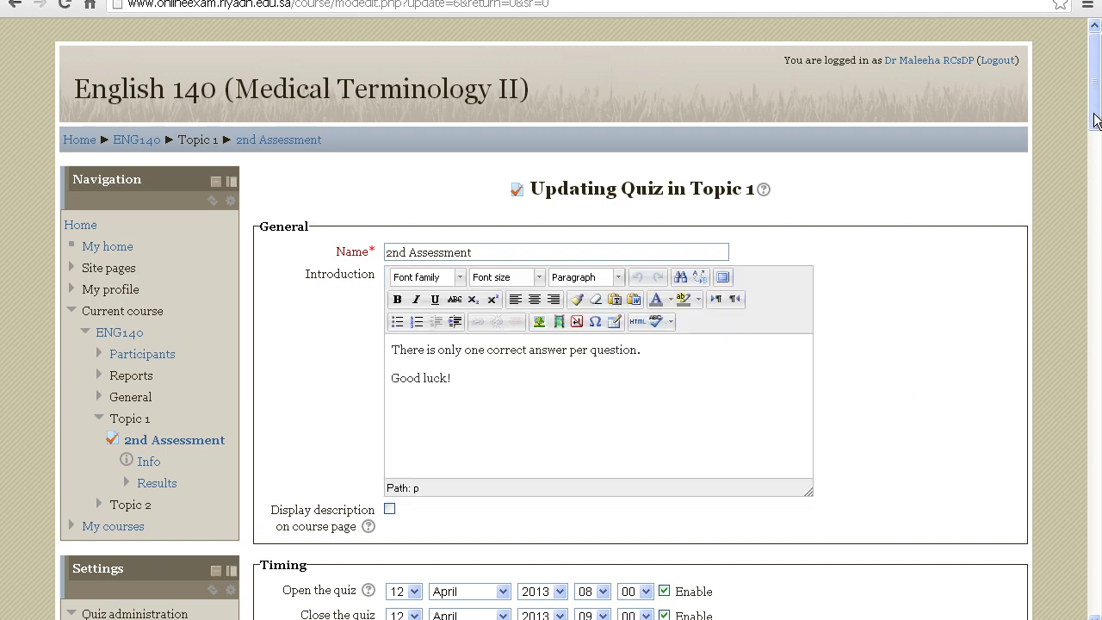
pyautogui.scroll(-3, 1093, 116)
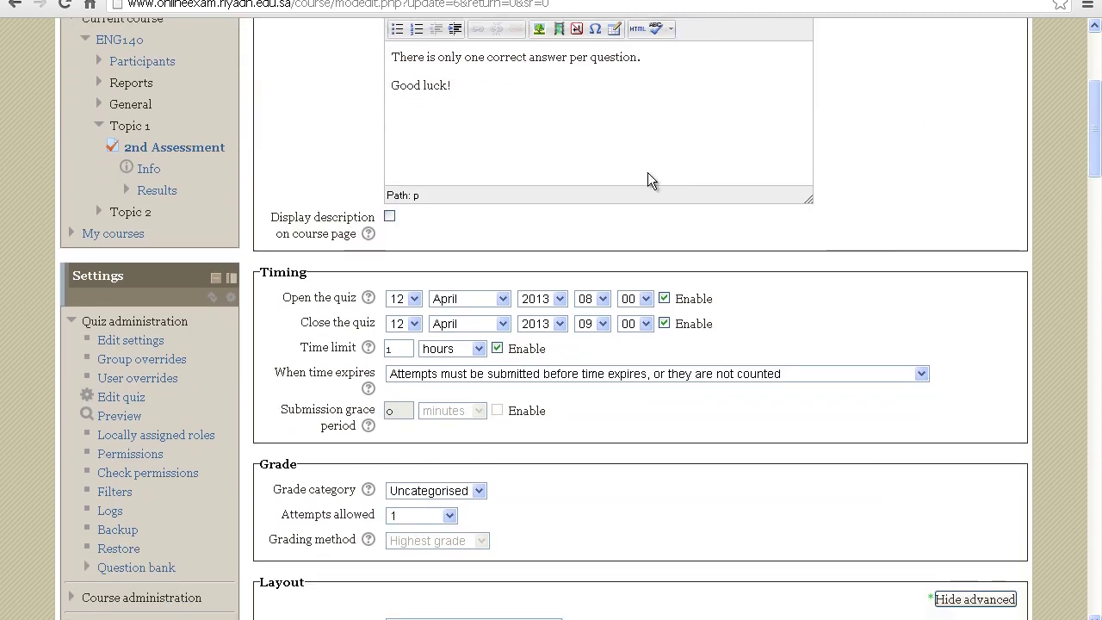
pyautogui.click(413, 299)
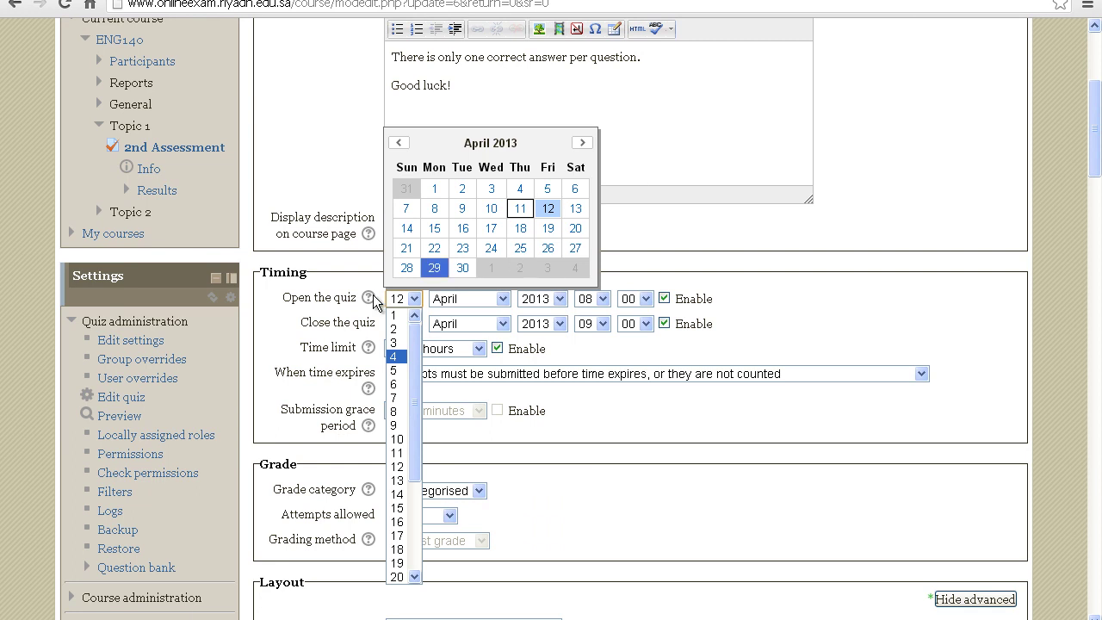
pyautogui.click(766, 341)
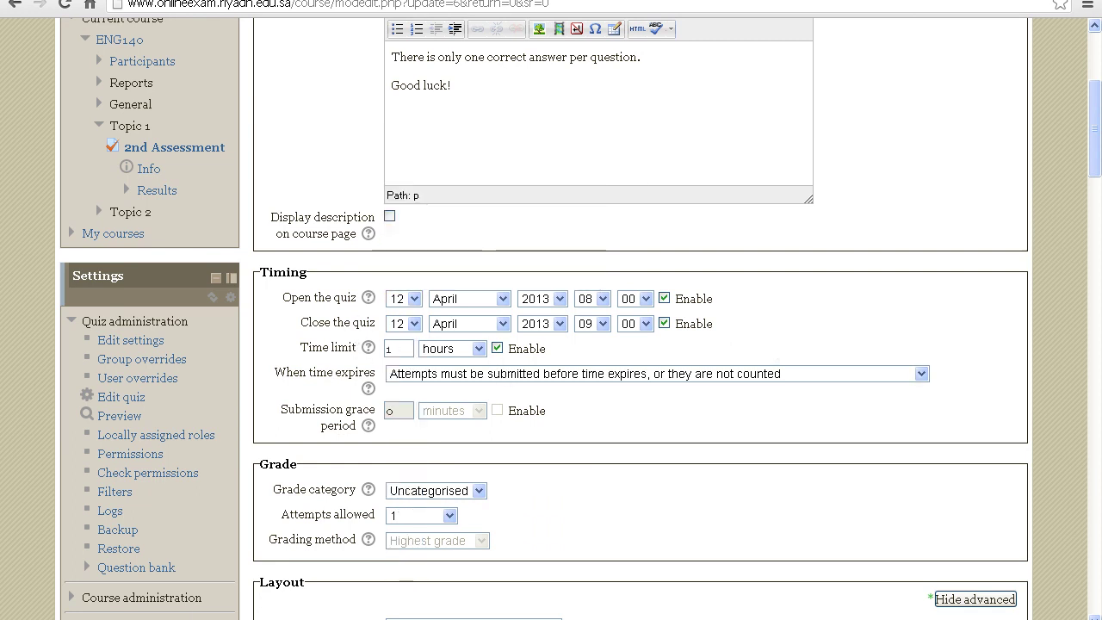
pyautogui.moveTo(1098, 136); pyautogui.dragTo(1097, 222)
pyautogui.scroll(-5, 911, 190)
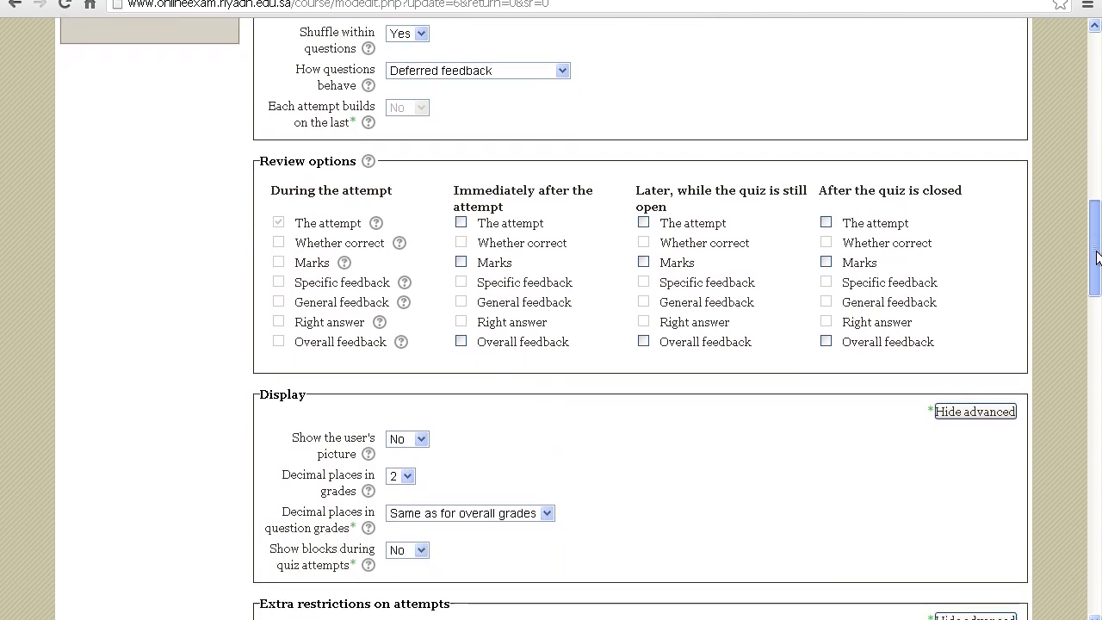
# Tick Marks under Review options for immediately after, later while open, and after closing
pyautogui.click(462, 251)
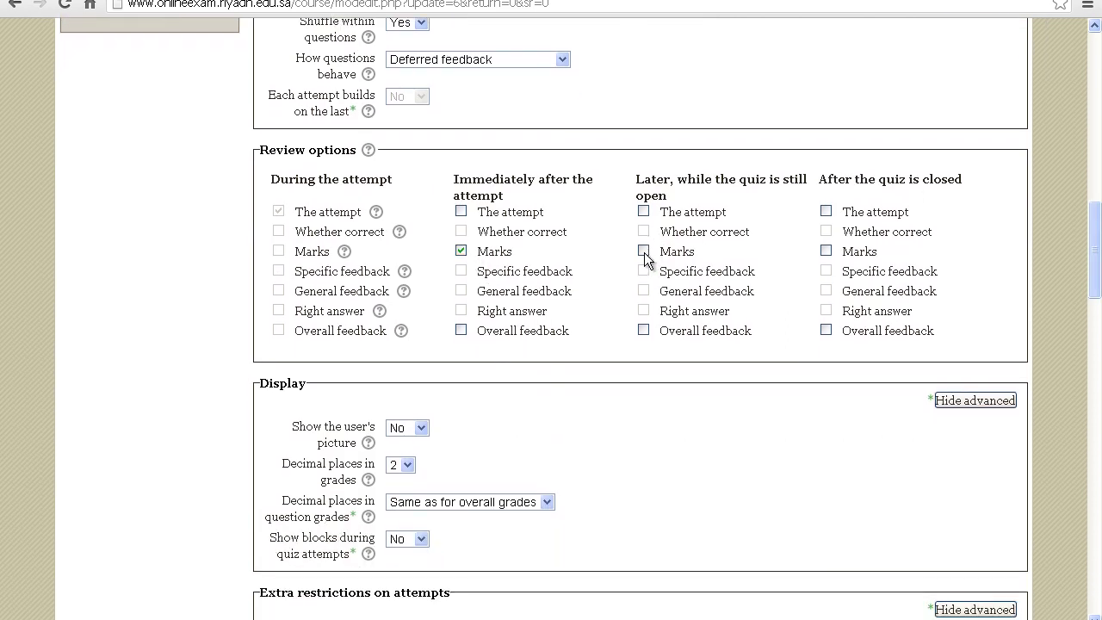
pyautogui.click(643, 250)
pyautogui.click(825, 250)
pyautogui.moveTo(1094, 251); pyautogui.dragTo(1095, 565)
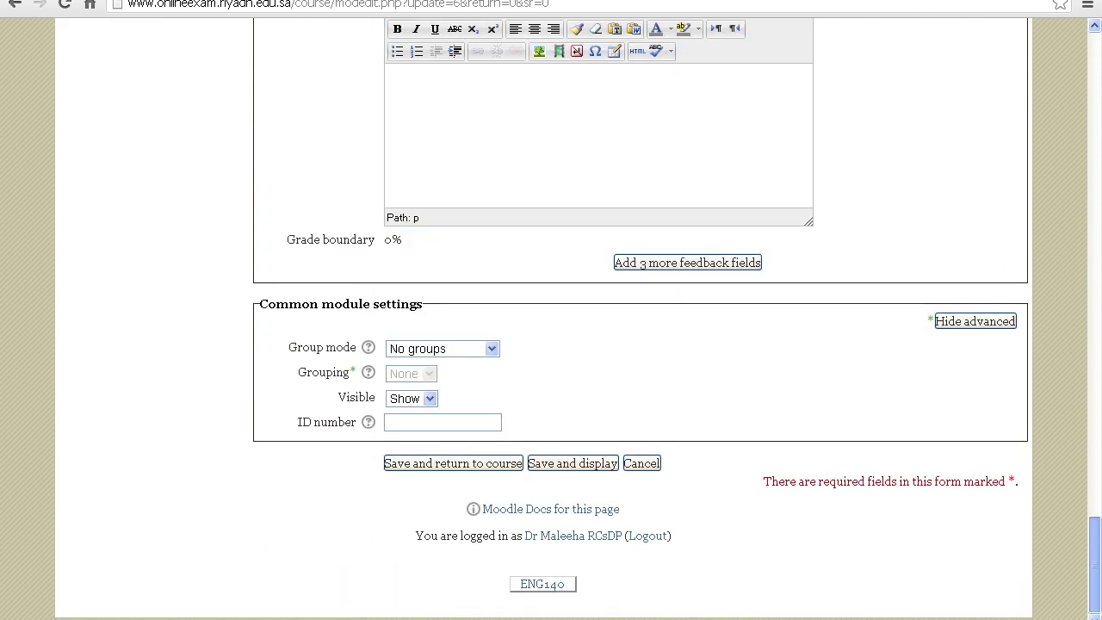
pyautogui.click(551, 465)
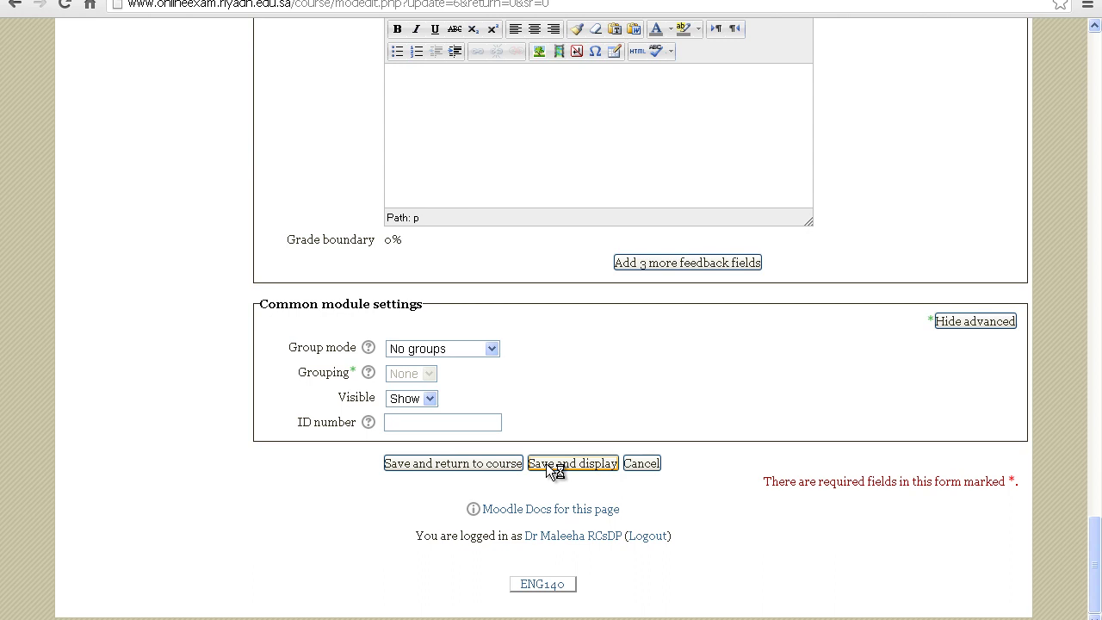
# Save the quiz settings and return to the English 140 course page
pyautogui.click(491, 463)
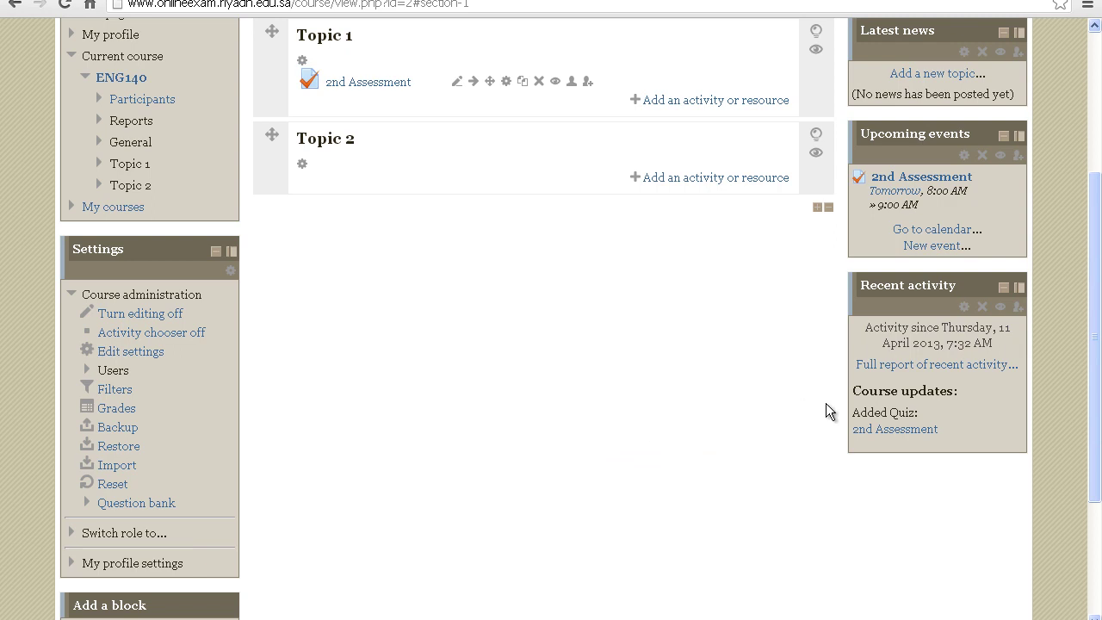
pyautogui.moveTo(1090, 394); pyautogui.dragTo(1100, 265)
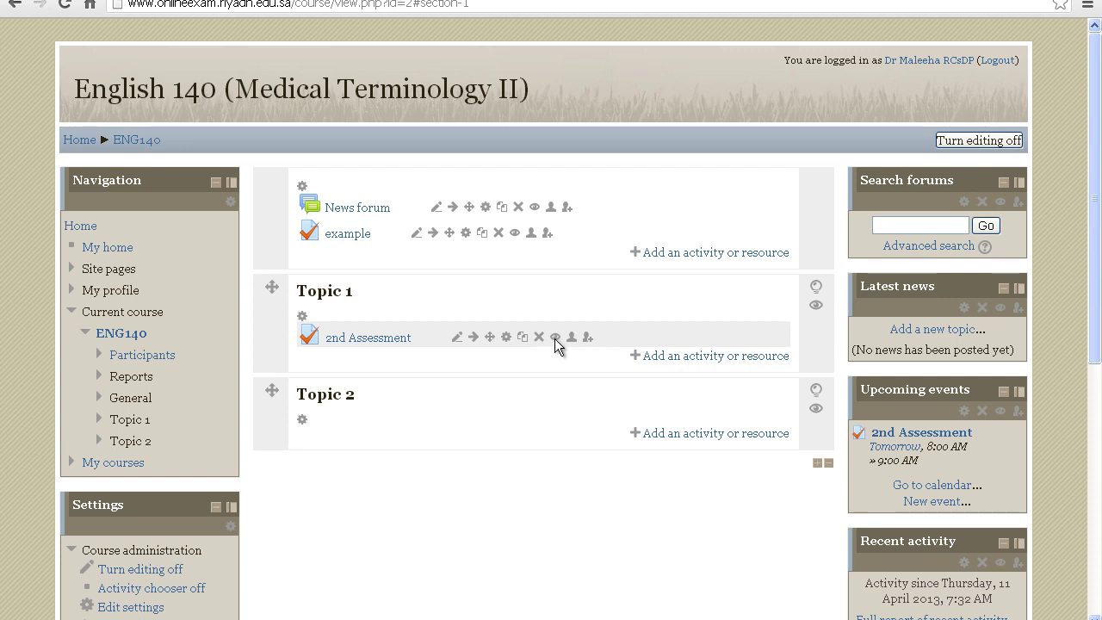
# Hide then re-show 2nd Assessment under Topic 1, and turn editing off
pyautogui.click(555, 338)
pyautogui.click(555, 338)
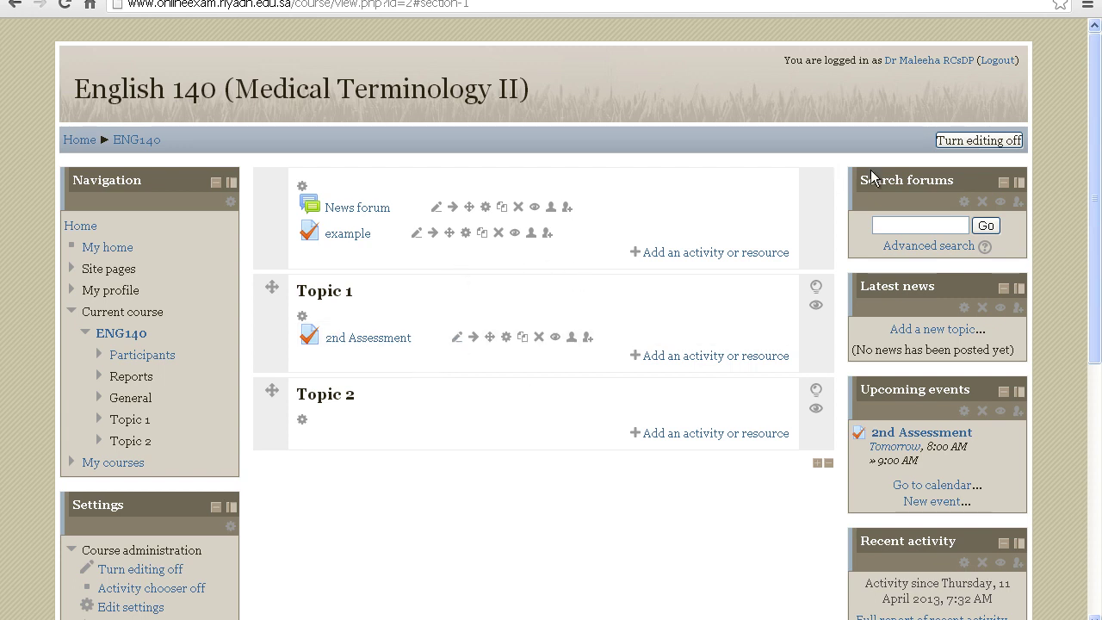
pyautogui.click(952, 142)
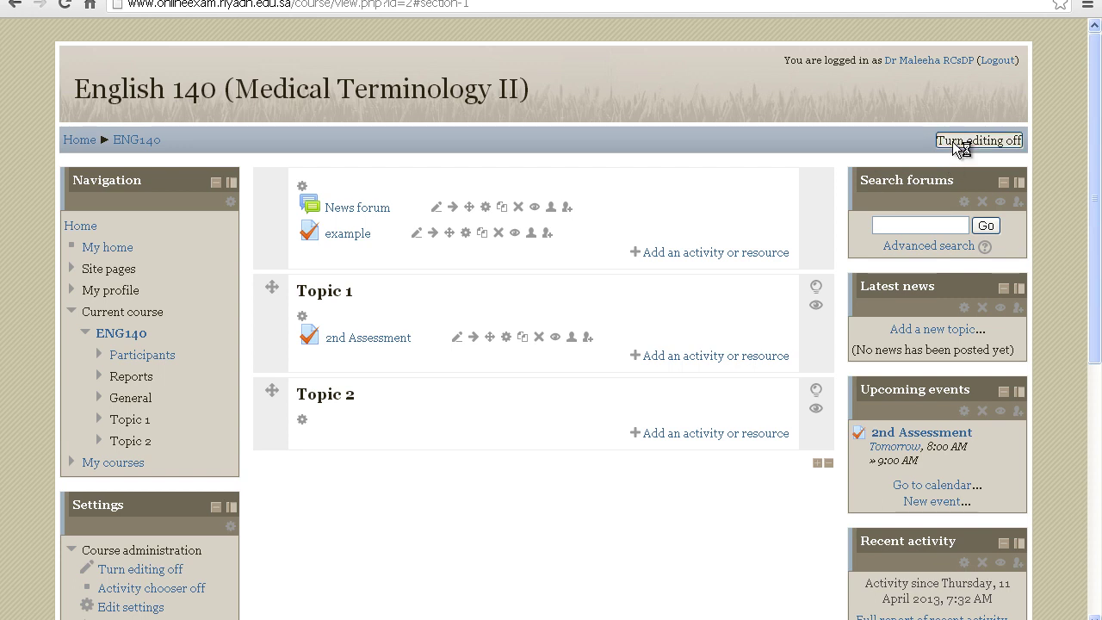